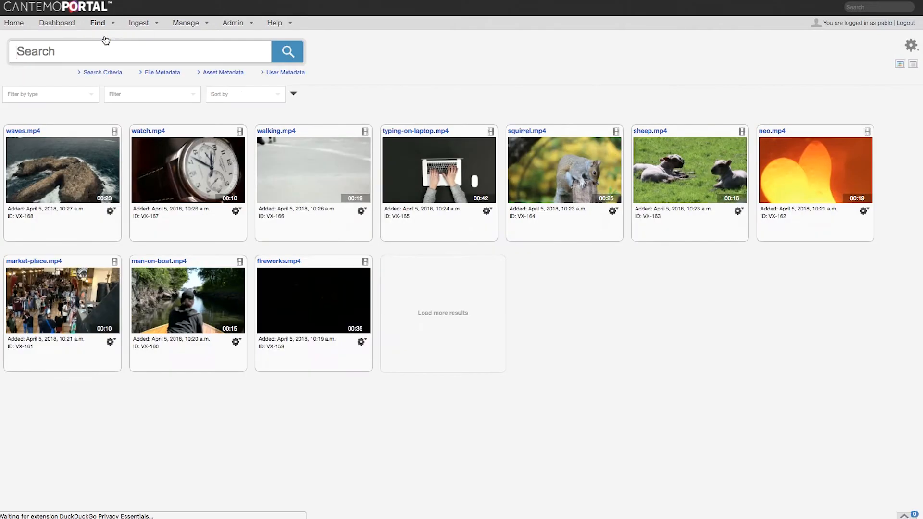
Open the comments of walking.mp4 and mark the timecode range 00:00:09:03 to 00:00:10:13 for a new comment
click(277, 137)
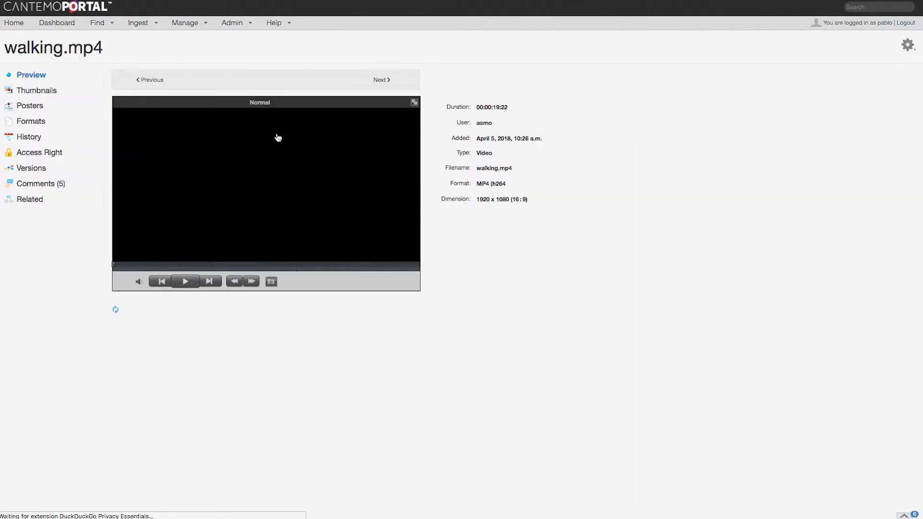
click(45, 185)
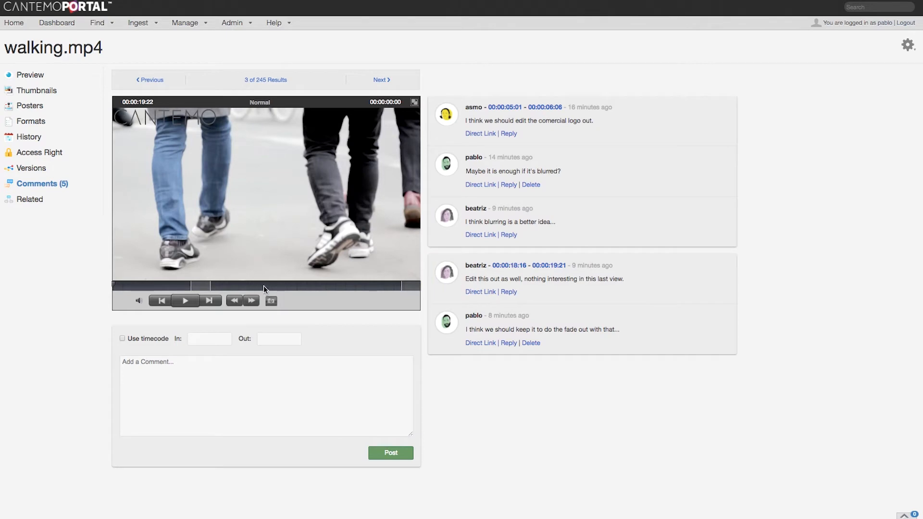
click(254, 286)
click(123, 339)
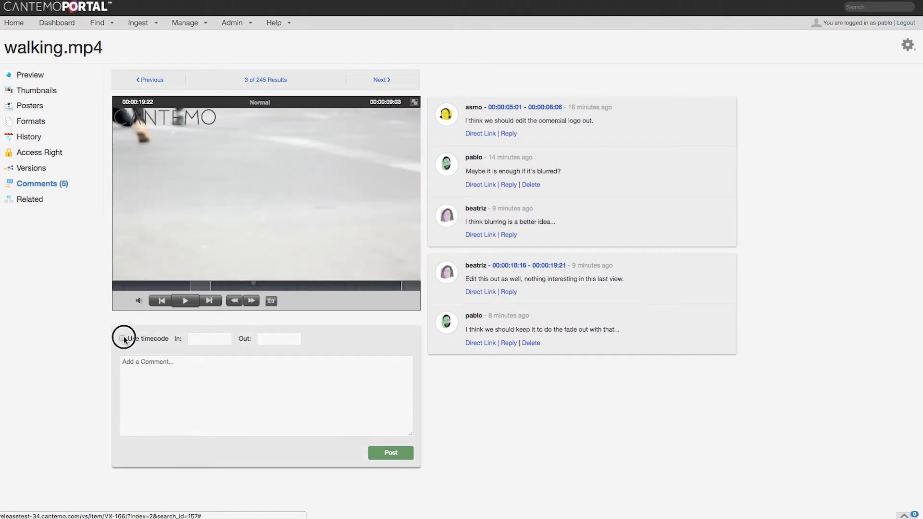
click(272, 285)
drag(274, 286, 279, 286)
Post the comment "Nothing here... edit this part out." on the marked range
click(175, 367)
text(Nothing here... edit this part out.)
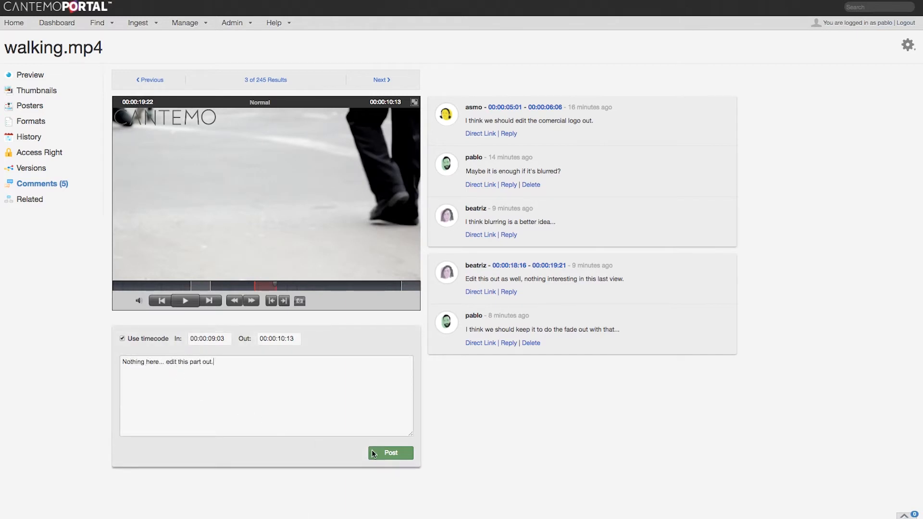
click(373, 453)
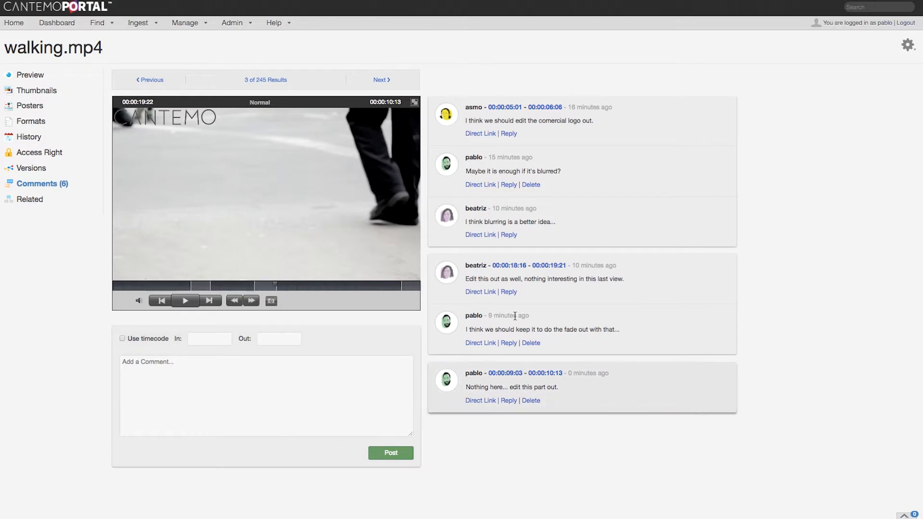
Reply "Then I'll do that" to the comment "I think blurring is a better idea..."
click(509, 235)
click(495, 260)
text(Then I'll do that)
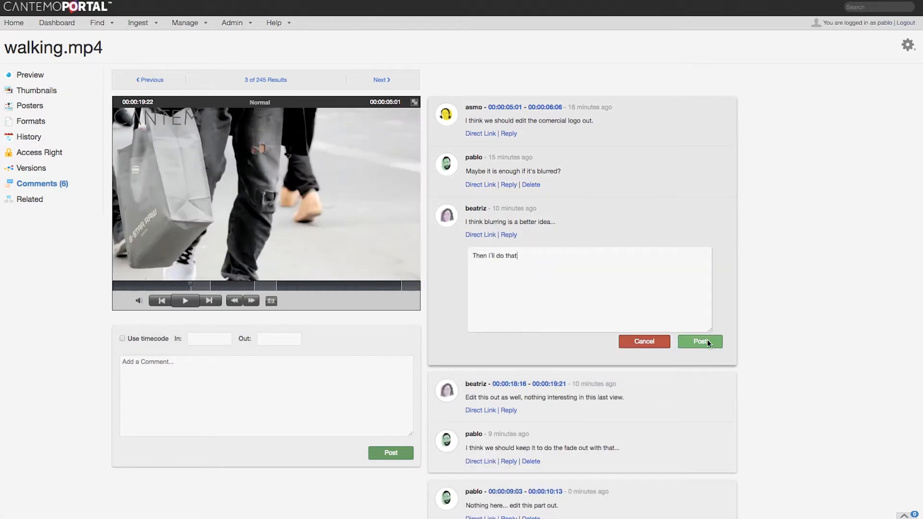
click(707, 340)
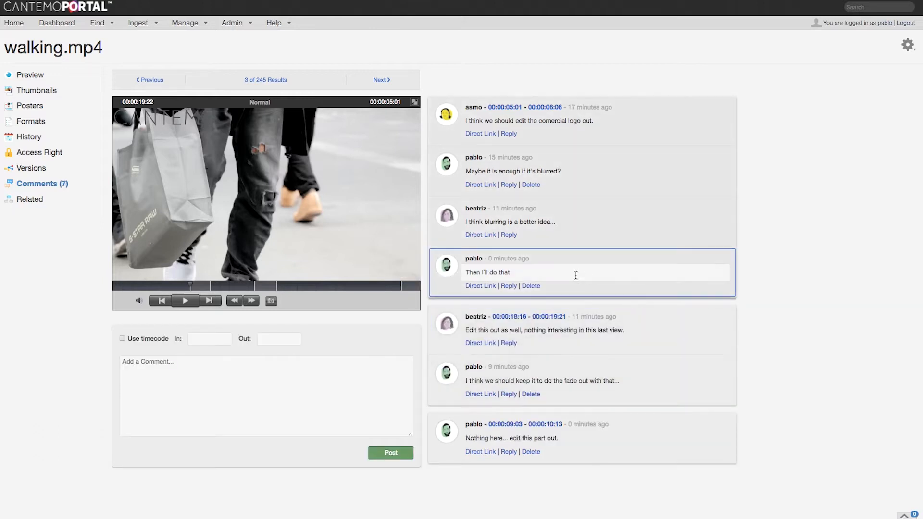
Edit the fade-out comment by appending "but we can do it without that part too." and save the update
click(531, 394)
click(534, 393)
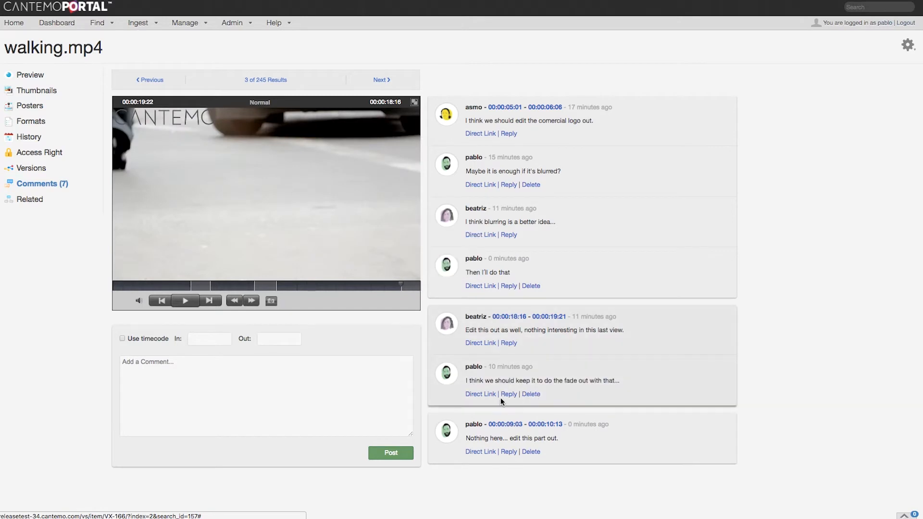
click(505, 378)
text(but we can do it without that part too.)
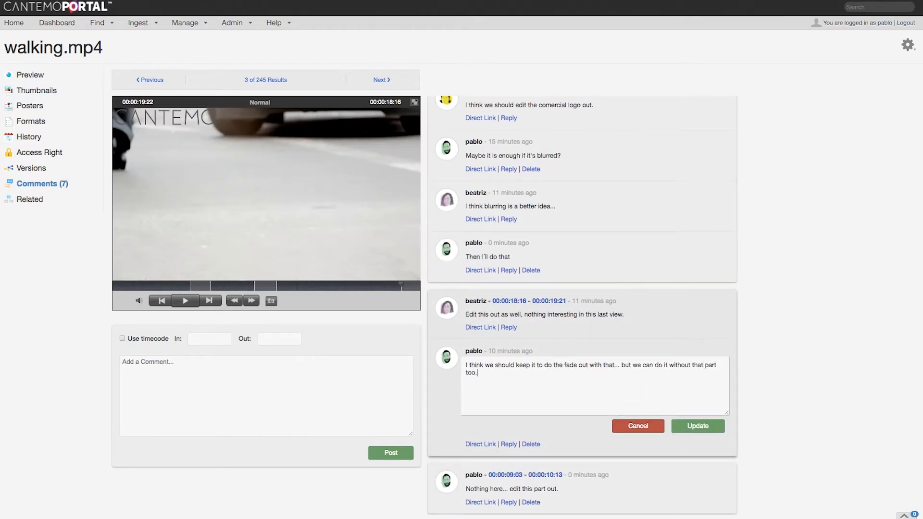
click(703, 431)
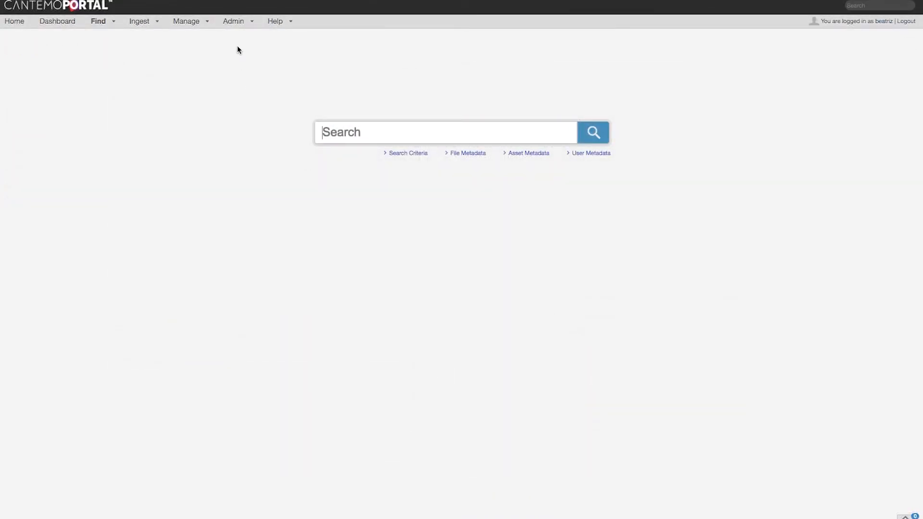
Open the administration page for jobs
mouse_move(227, 22)
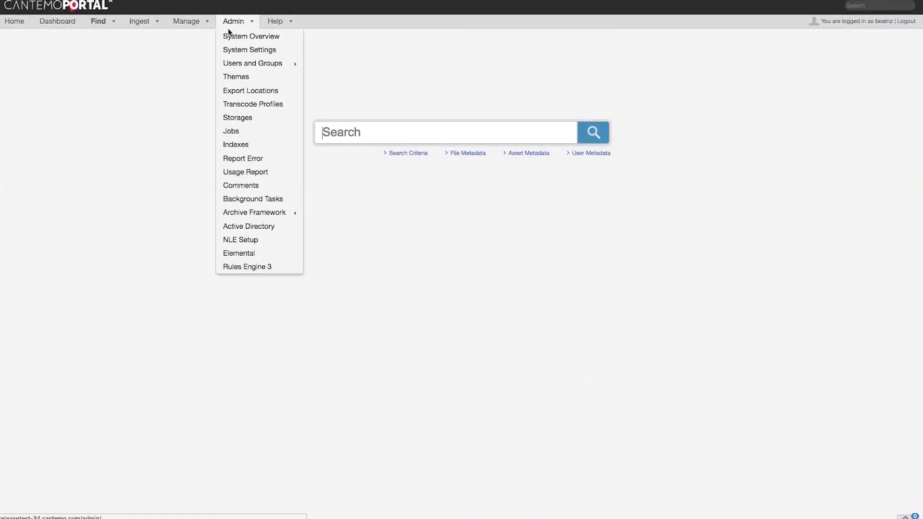
click(230, 132)
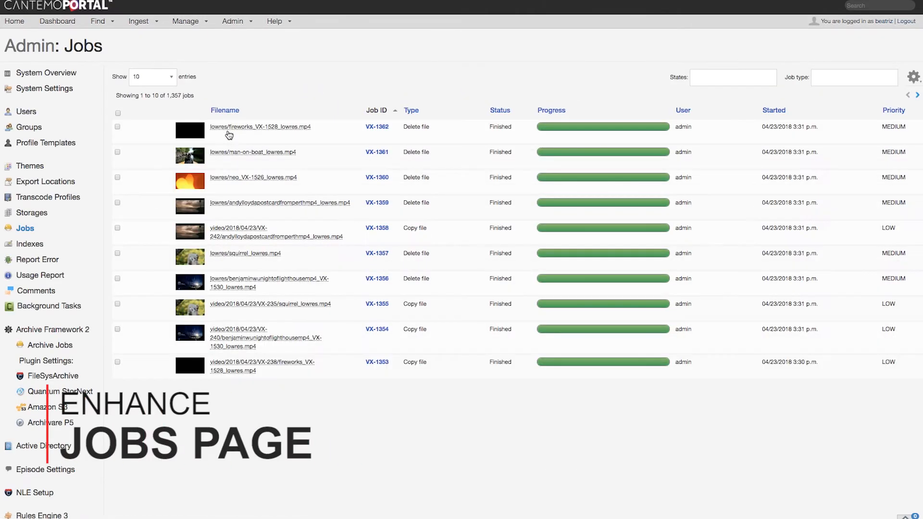
click(719, 78)
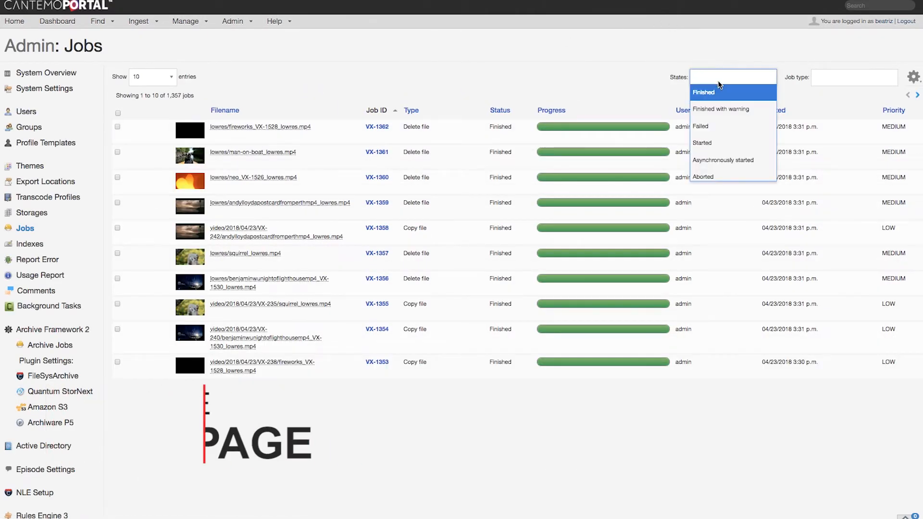
click(716, 105)
click(757, 79)
Filter the job list to the Copy file type and show 25 entries per page
click(829, 78)
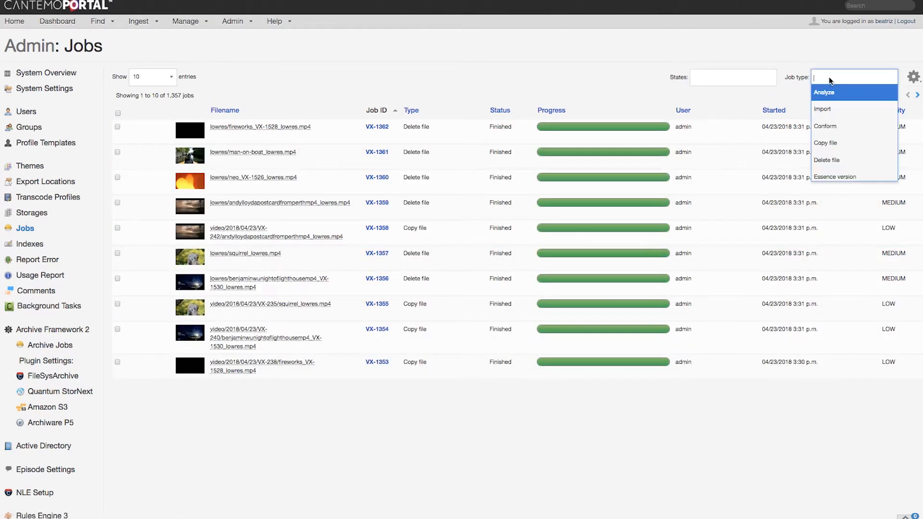
click(828, 138)
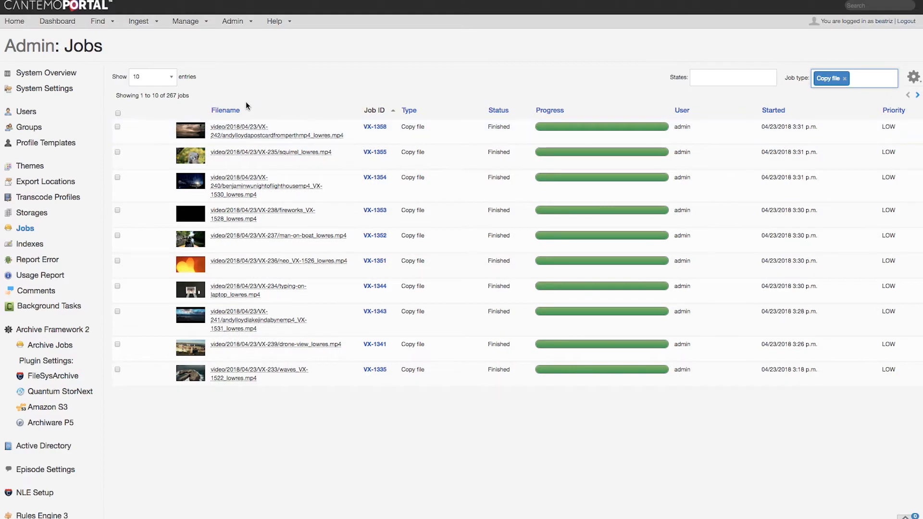
click(166, 77)
click(169, 105)
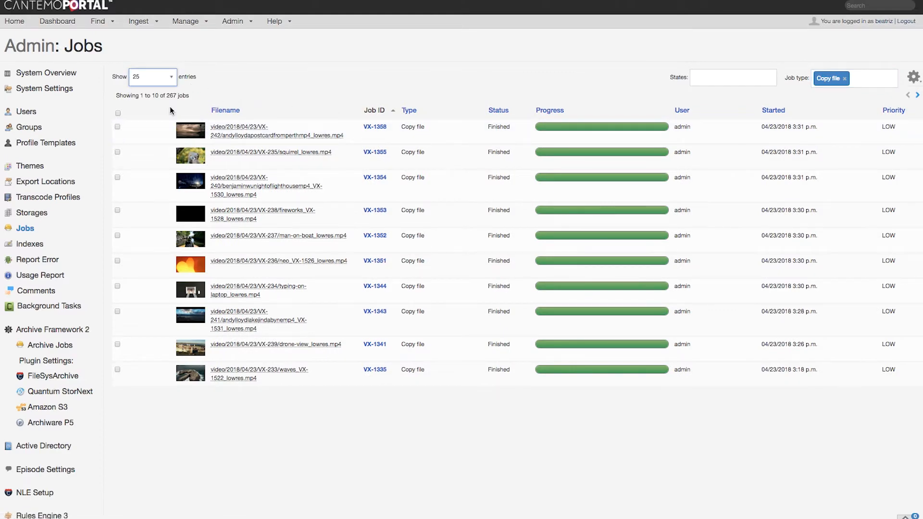
scroll(169, 110, down, 6)
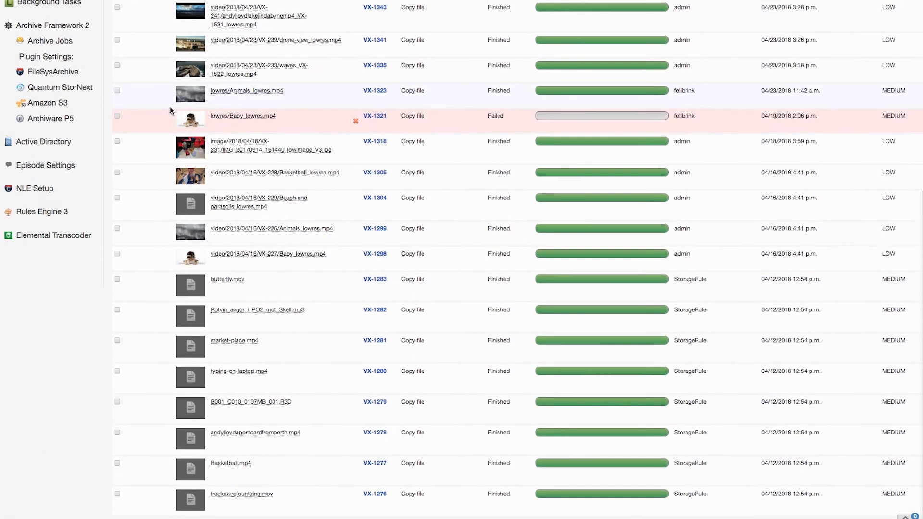
scroll(171, 110, up, 6)
Select the first three copy-file jobs in the list and rerun them
click(117, 127)
click(117, 178)
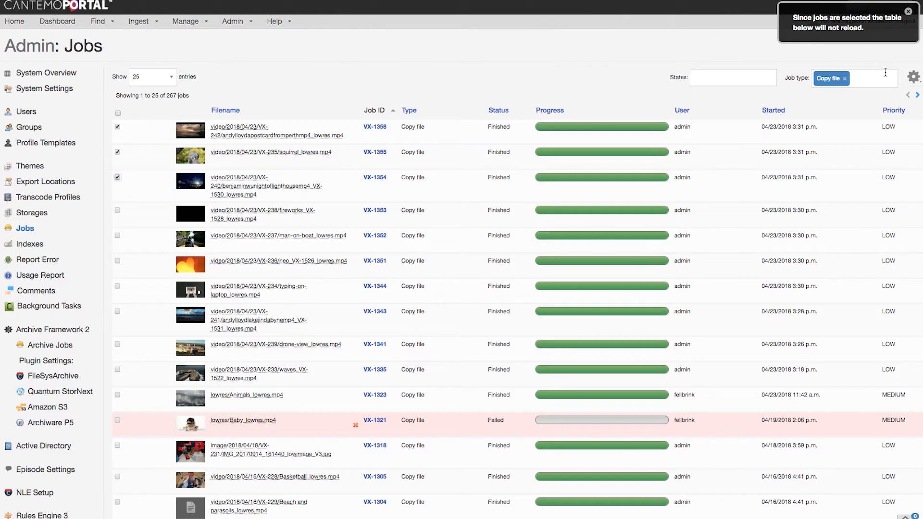
click(913, 78)
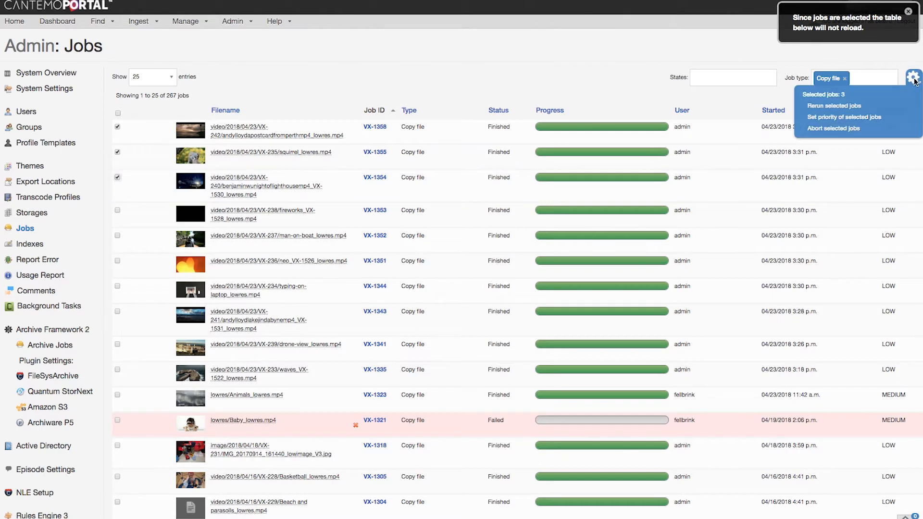
click(854, 107)
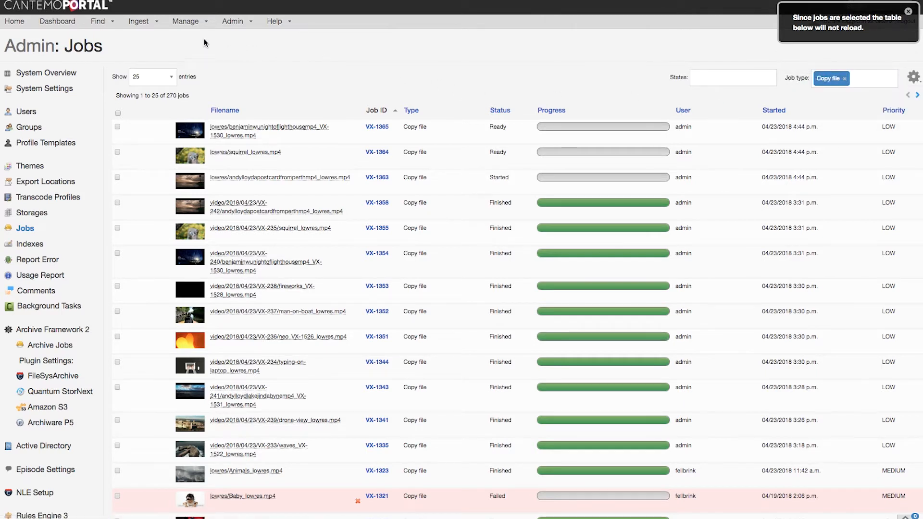
Upload the files walking.mp4, sheep.mp4, market-place.mp4, couple-at-park.mp4 and cat.mp4
click(144, 22)
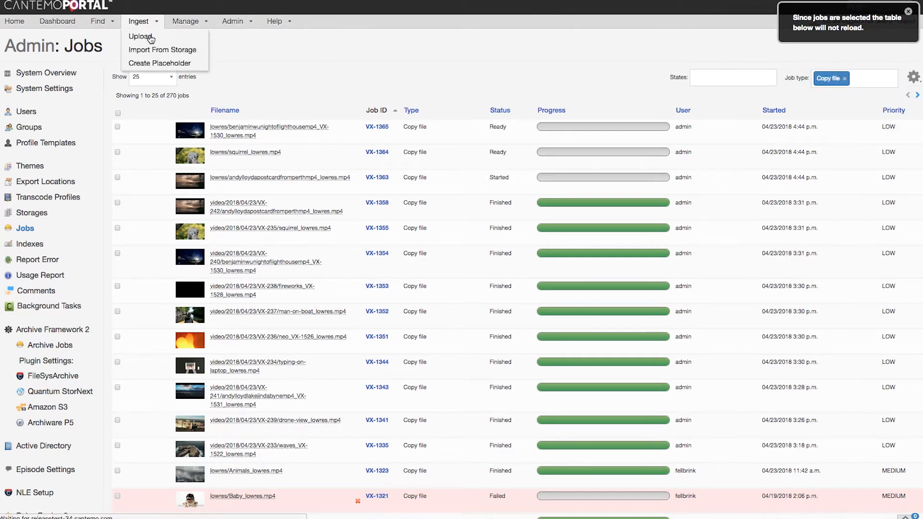
click(150, 39)
drag(206, 196, 210, 135)
click(165, 310)
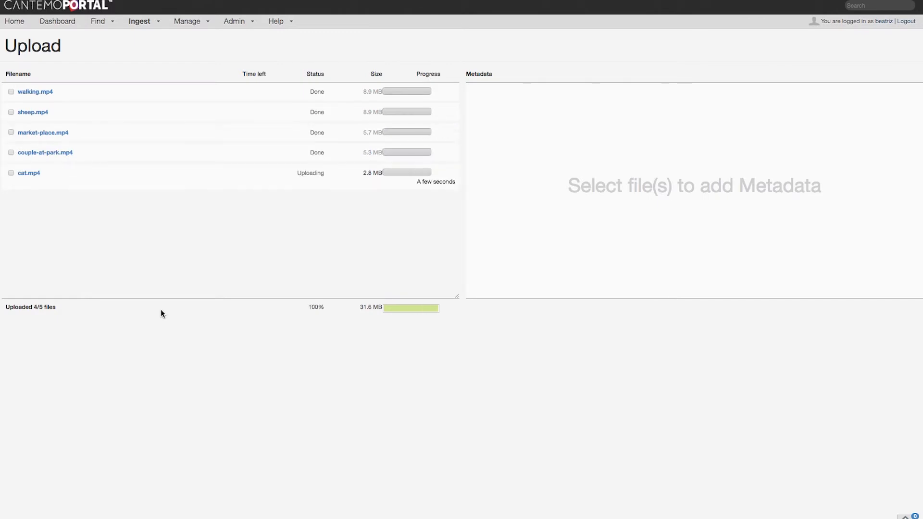
Open the details of the raw import job for walking.mp4 to examine its status and log
mouse_move(234, 25)
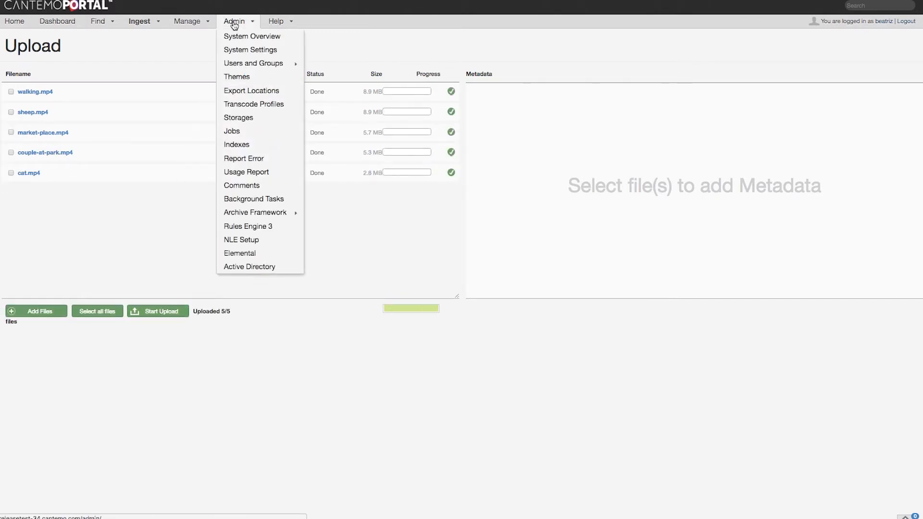
click(231, 131)
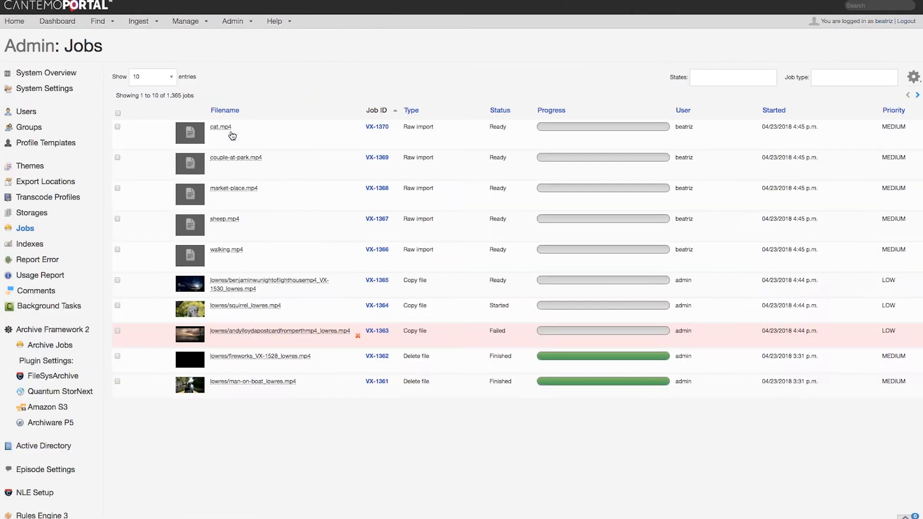
click(369, 250)
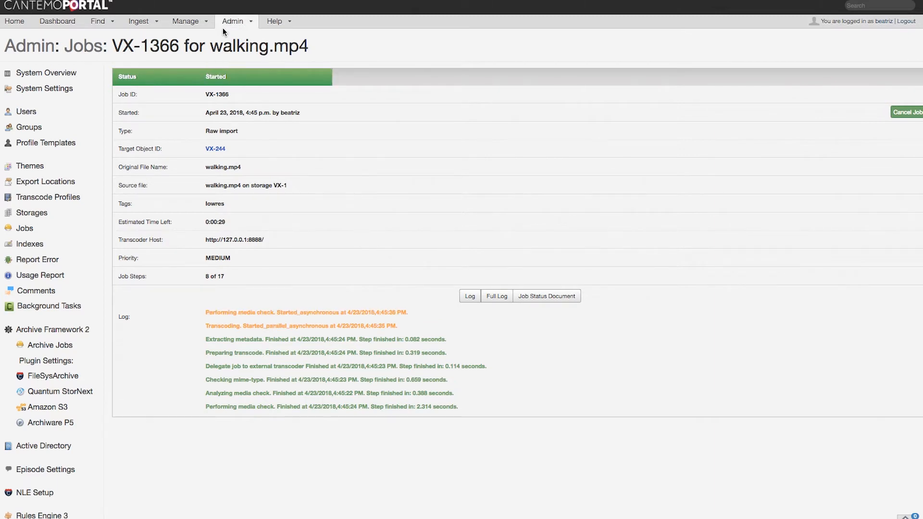
Set the priority of the market-place.mp4 raw import job to IMMEDIATE
mouse_move(228, 29)
click(228, 131)
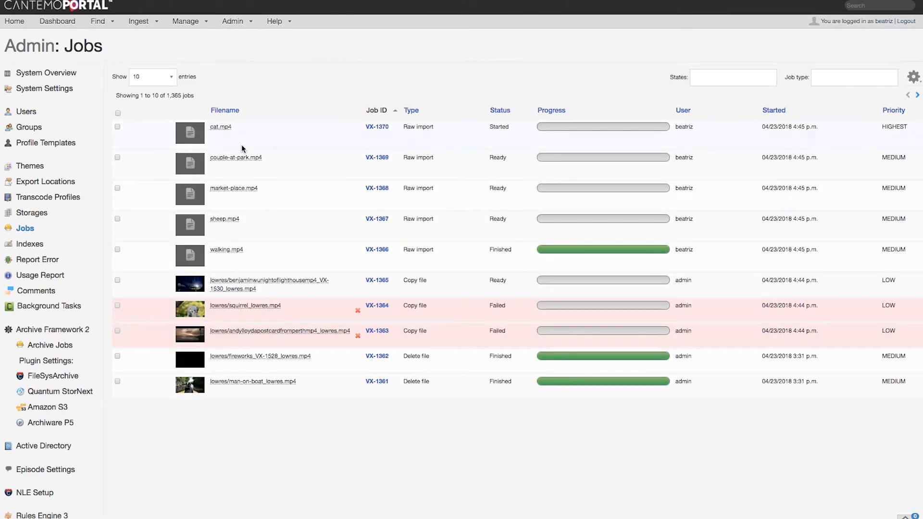
click(369, 189)
click(284, 241)
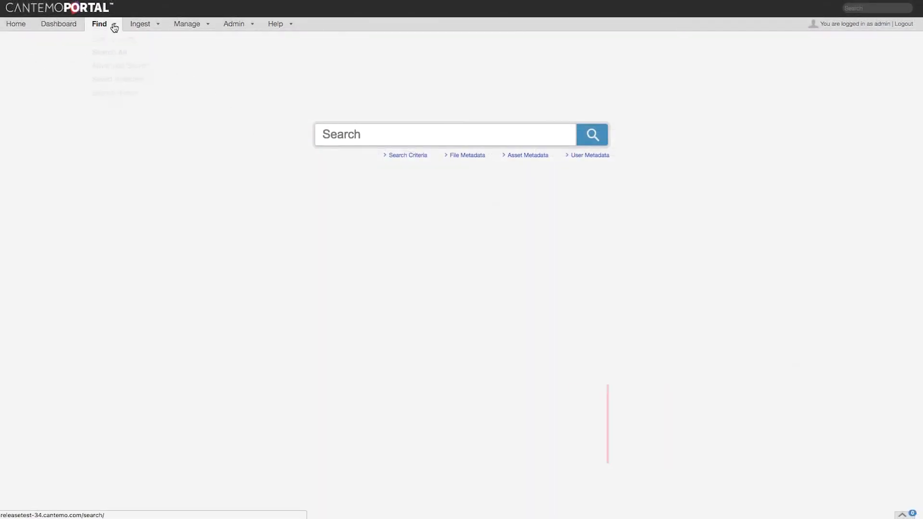
Open man-on-boat.mp4, set its metadata Note to "Final release date to be set" and submit the metadata
click(112, 36)
click(159, 263)
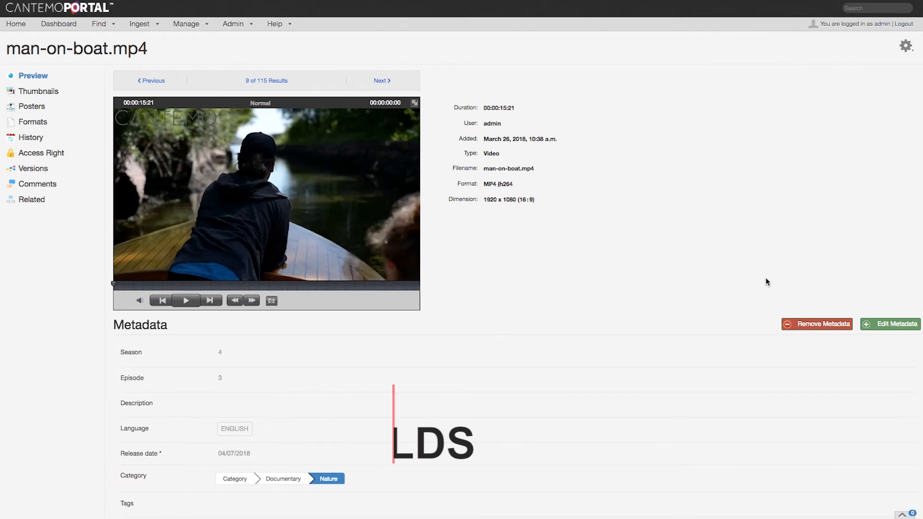
click(890, 324)
scroll(627, 391, down, 4)
scroll(628, 391, down, 3)
click(270, 290)
text(Final release date t)
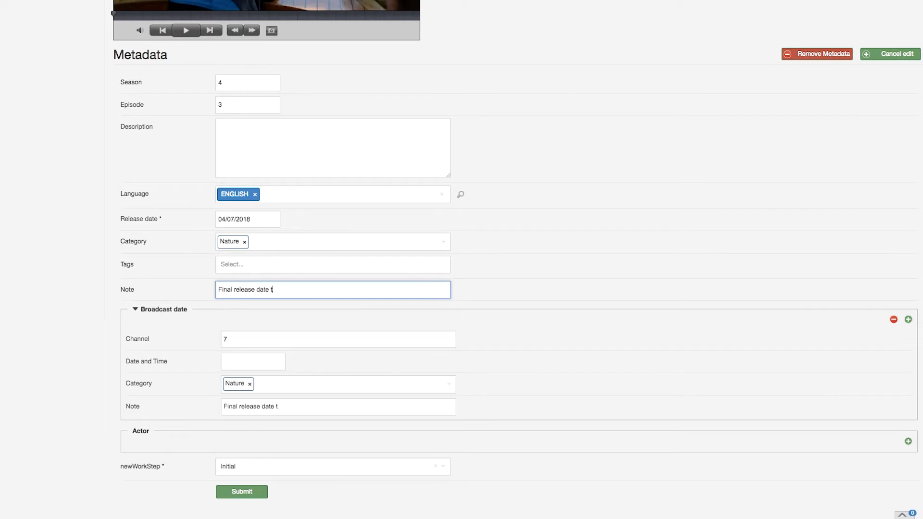
click(241, 491)
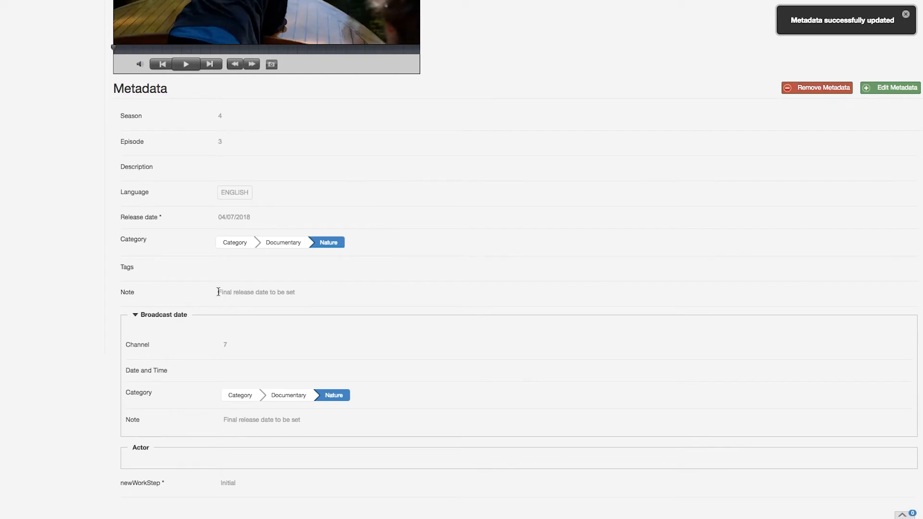
Open the Film metadata group in the metadata group management and inspect its Note field
scroll(218, 292, up, 5)
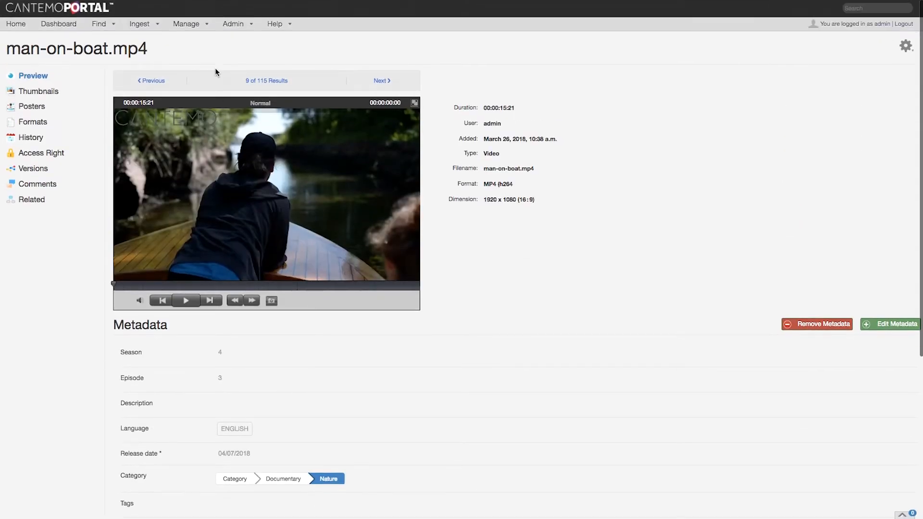
click(197, 24)
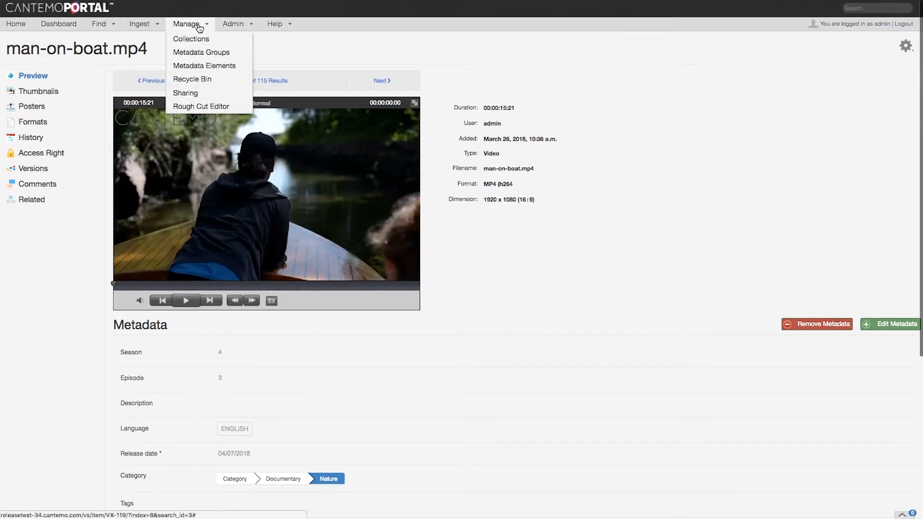
click(197, 56)
click(354, 154)
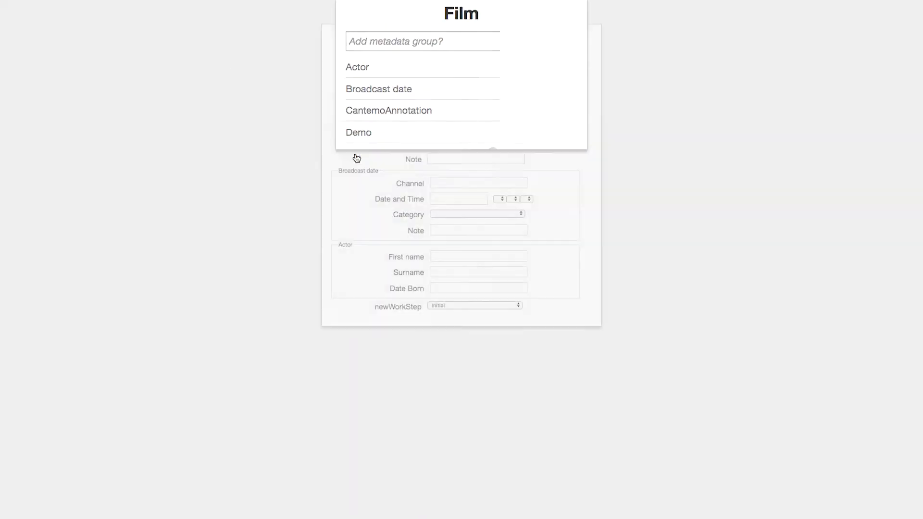
click(447, 161)
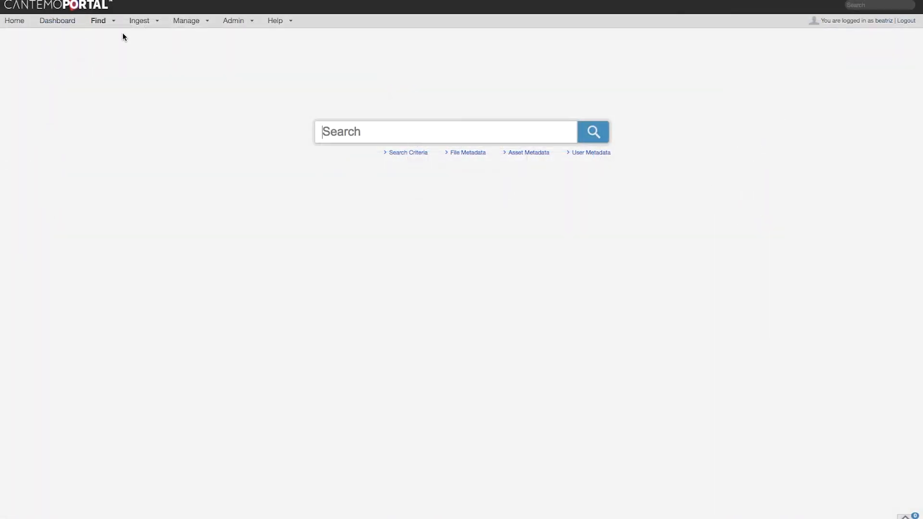
Open man-on-boat.mp4 from the item search results and examine its metadata labels
click(114, 22)
click(110, 47)
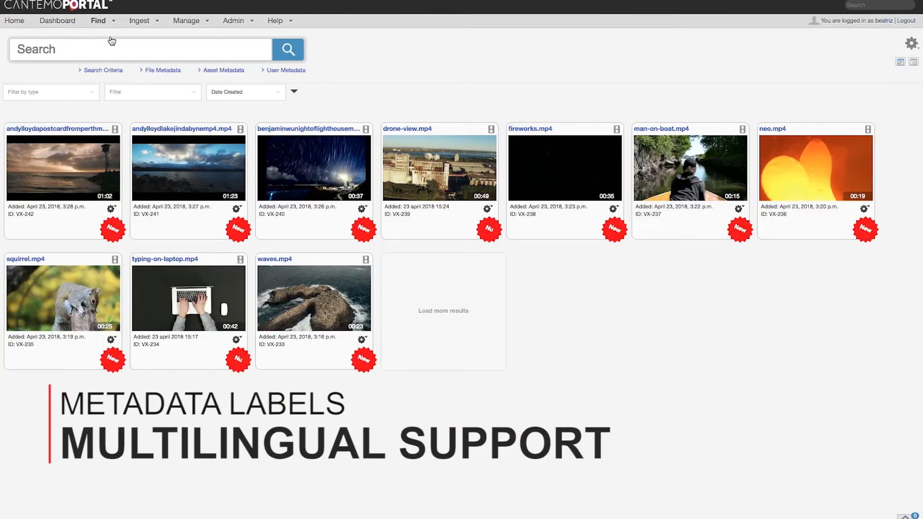
click(646, 131)
scroll(647, 131, down, 3)
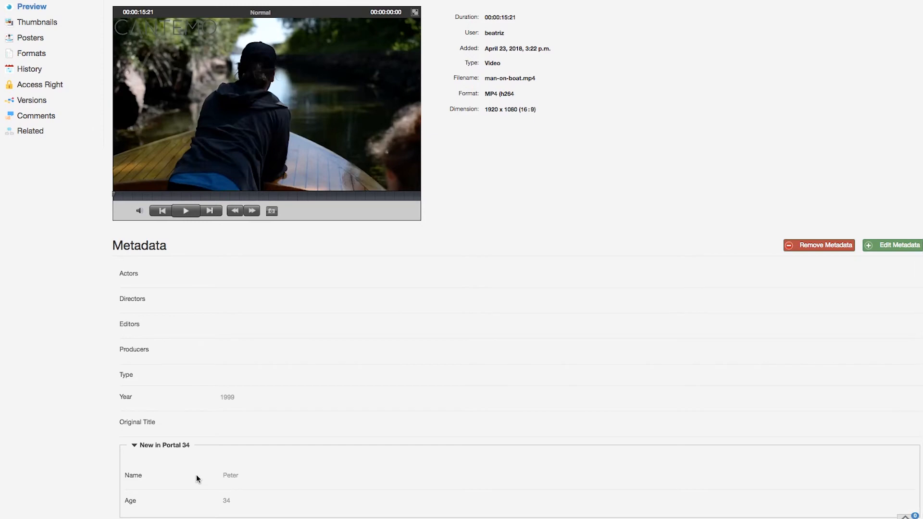
scroll(196, 475, up, 3)
Open the New in Portal 34 group in the metadata group management
mouse_move(185, 22)
click(186, 48)
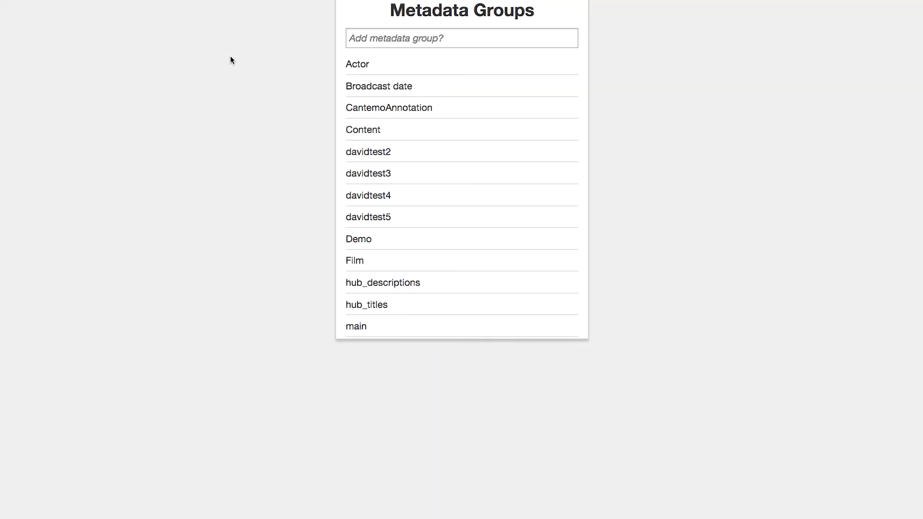
scroll(432, 165, down, 5)
click(411, 212)
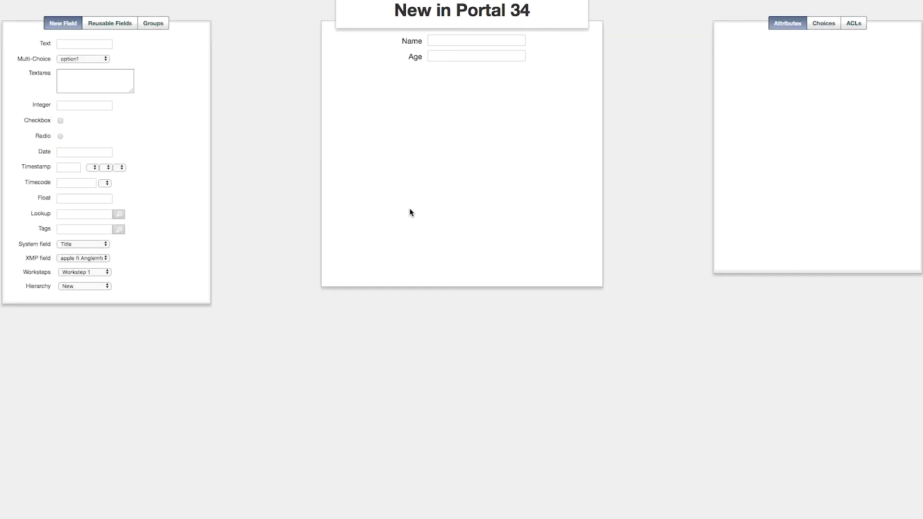
Set the Name field's language to Swedish, rename it Namn and submit the attributes
click(539, 40)
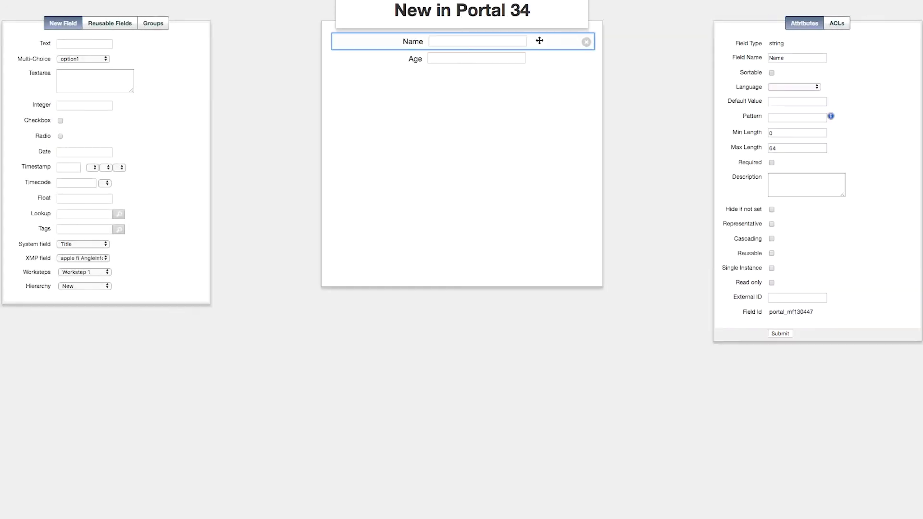
click(779, 88)
click(786, 110)
click(789, 59)
key(BackSpace)
text(n)
click(777, 335)
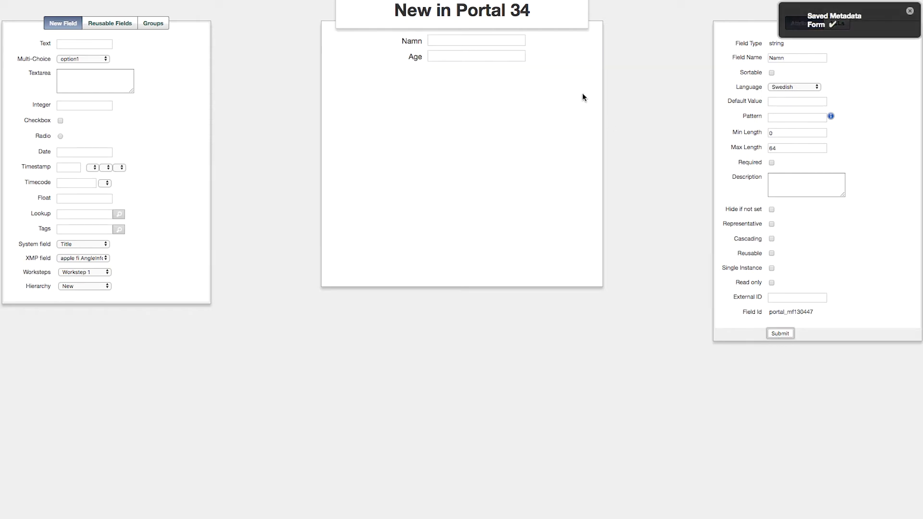
Rename the Age field as Ålder, set its language to Swedish and submit the attributes
click(531, 61)
drag(788, 58, 760, 58)
text(Ålder)
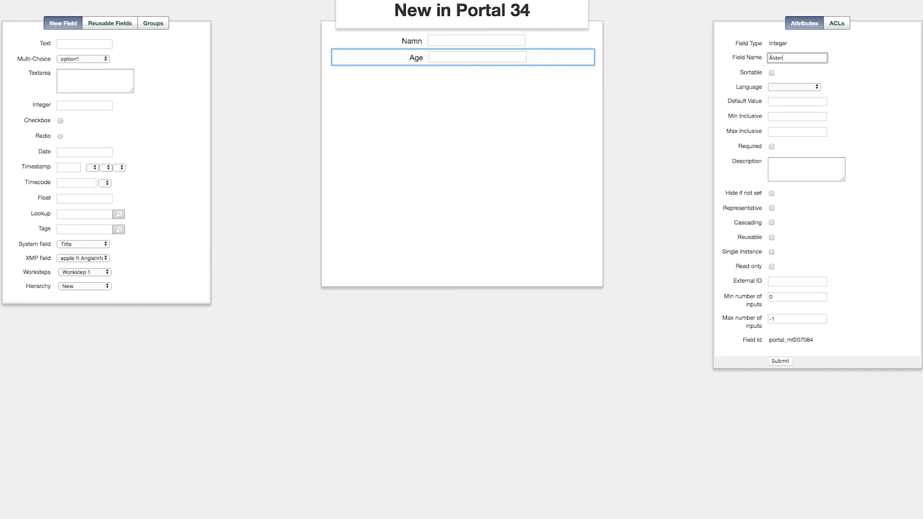
click(792, 87)
click(793, 108)
click(780, 361)
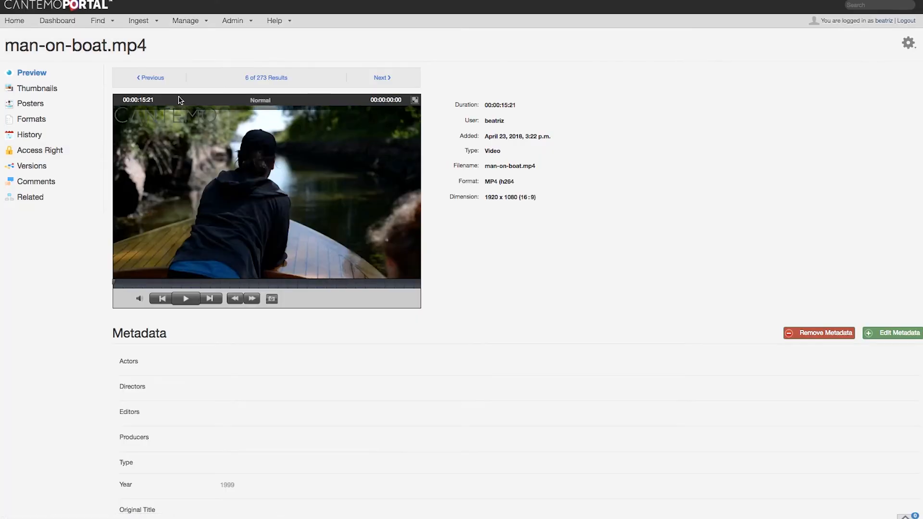
Change the interface language to Swedish in the personal user settings
click(883, 21)
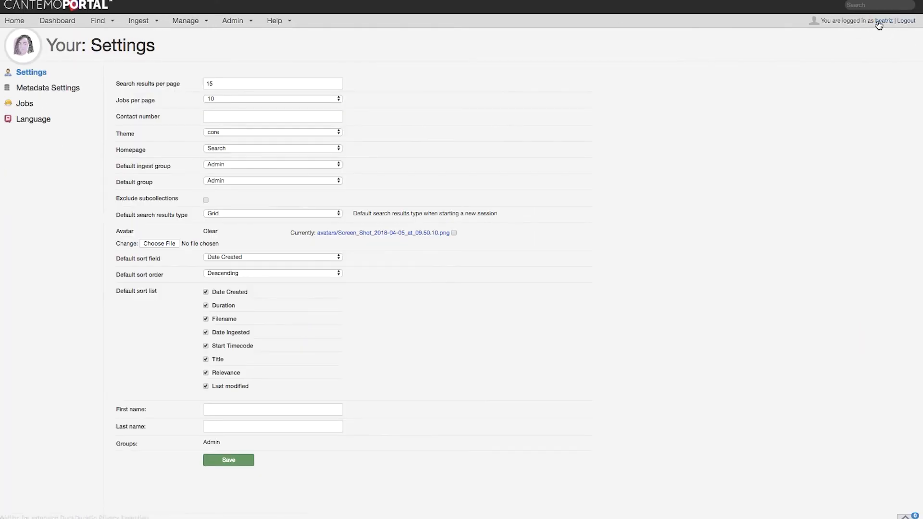
click(71, 118)
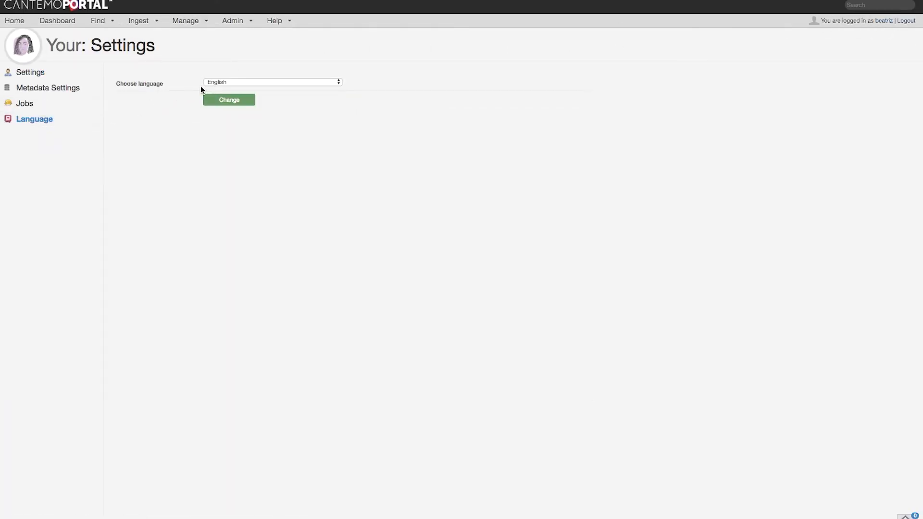
click(227, 82)
click(226, 97)
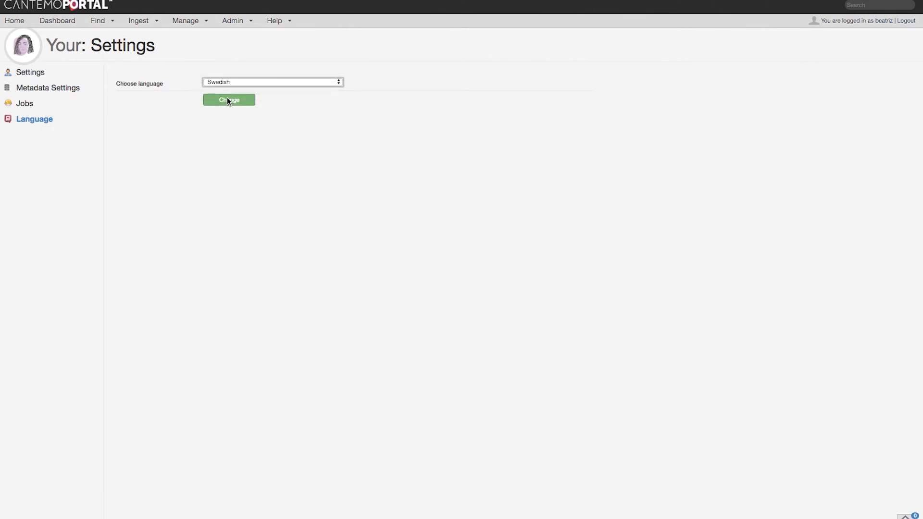
click(227, 101)
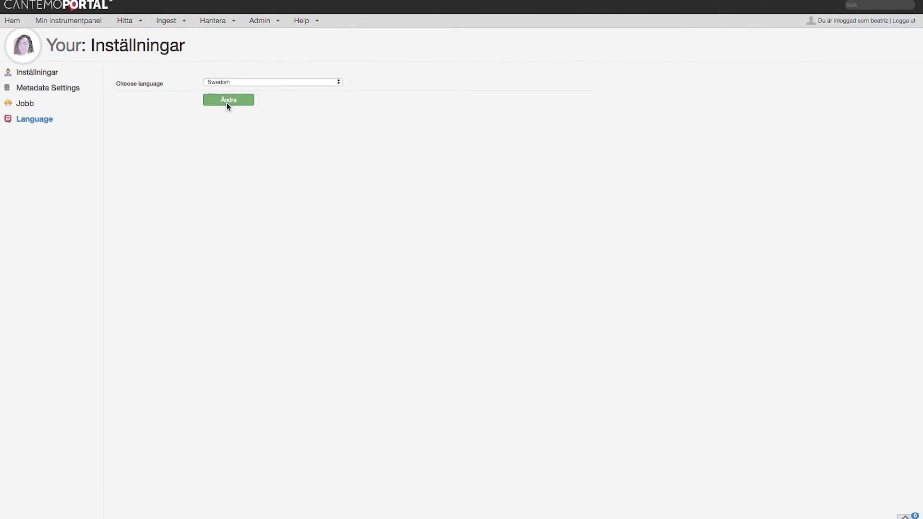
Reopen man-on-boat.mp4 in the Swedish interface and examine the labels in its New in Portal 34 metadata group
mouse_move(130, 22)
click(133, 37)
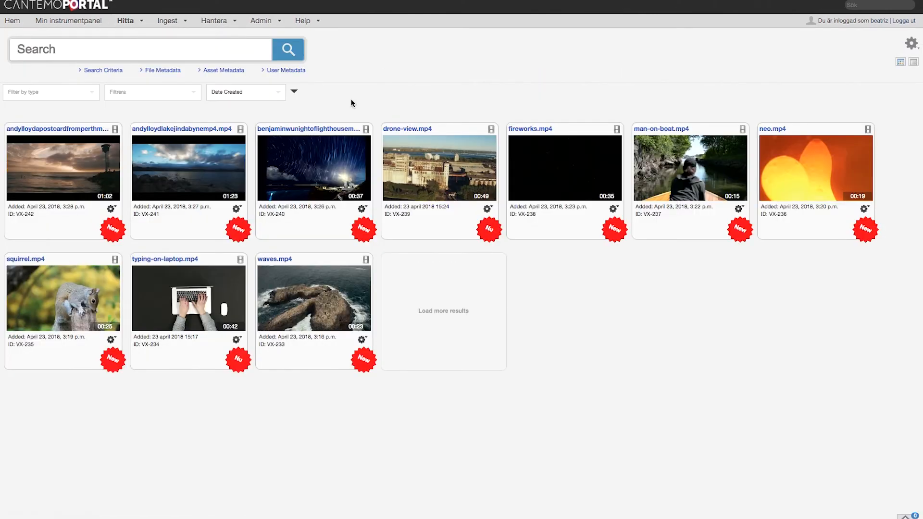
click(660, 143)
scroll(664, 142, down, 3)
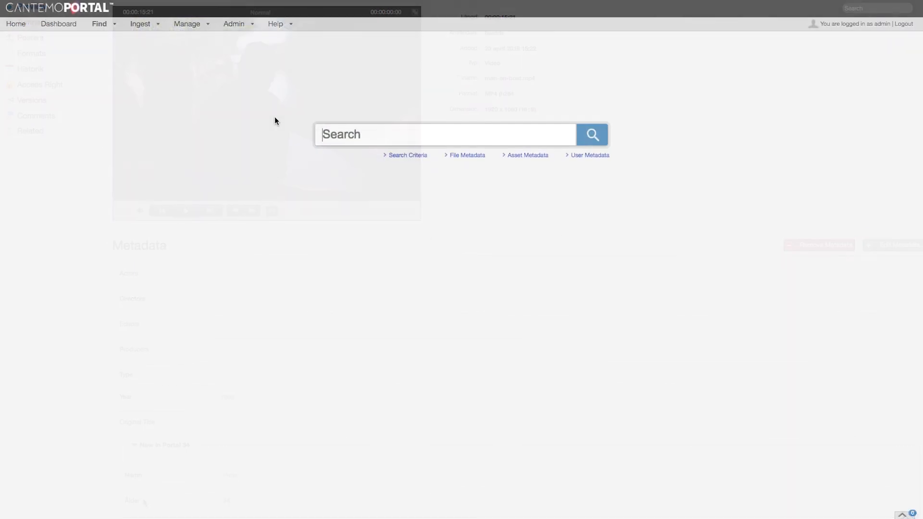
Create a Rules Engine 3 rule for new items named Transcode that transcodes to the lowimage format
mouse_move(254, 26)
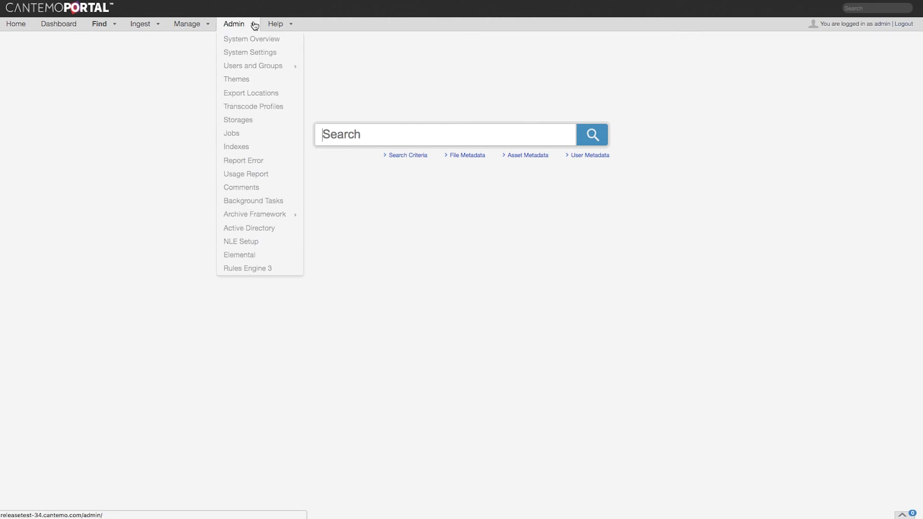
click(248, 269)
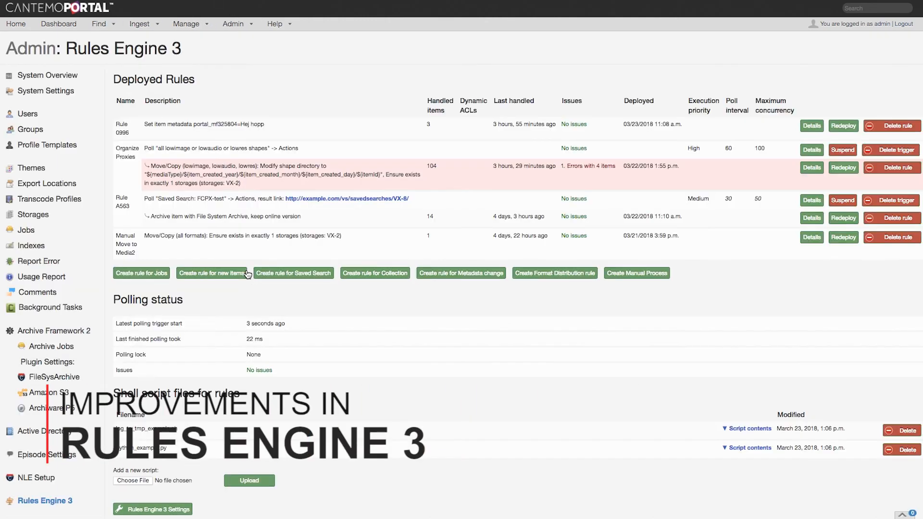
click(186, 273)
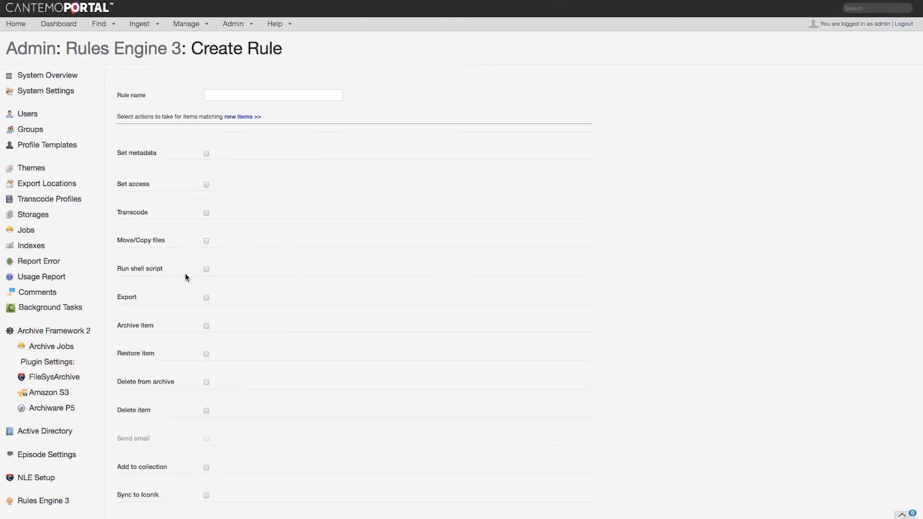
click(246, 96)
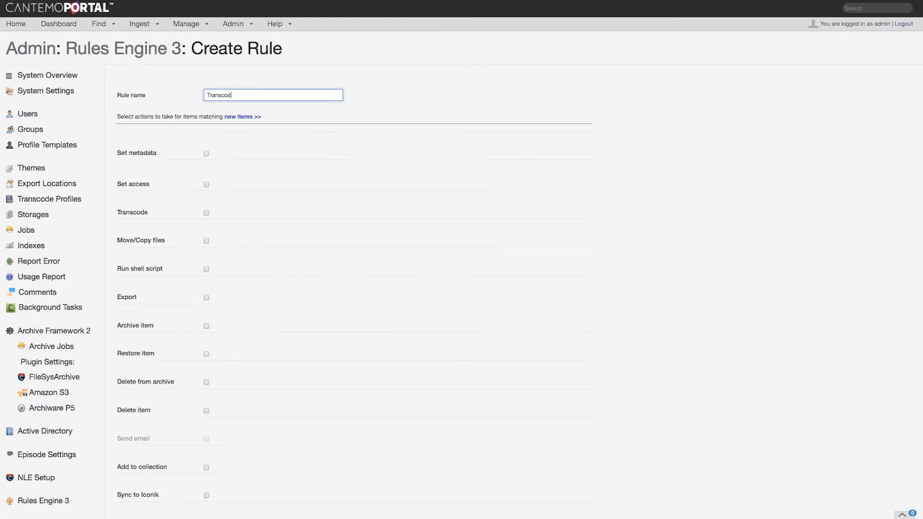
click(207, 213)
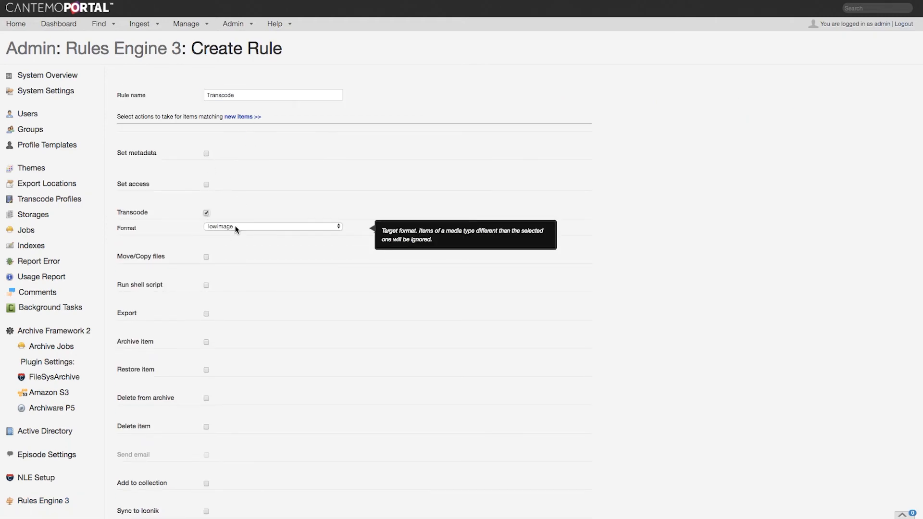
scroll(238, 230, down, 3)
click(129, 480)
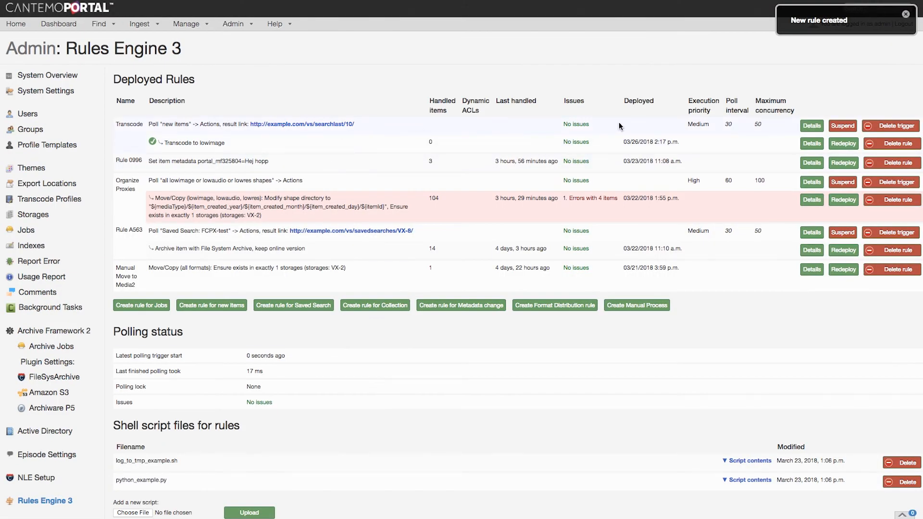
Suspend the polling of the Transcode rule and confirm
click(841, 127)
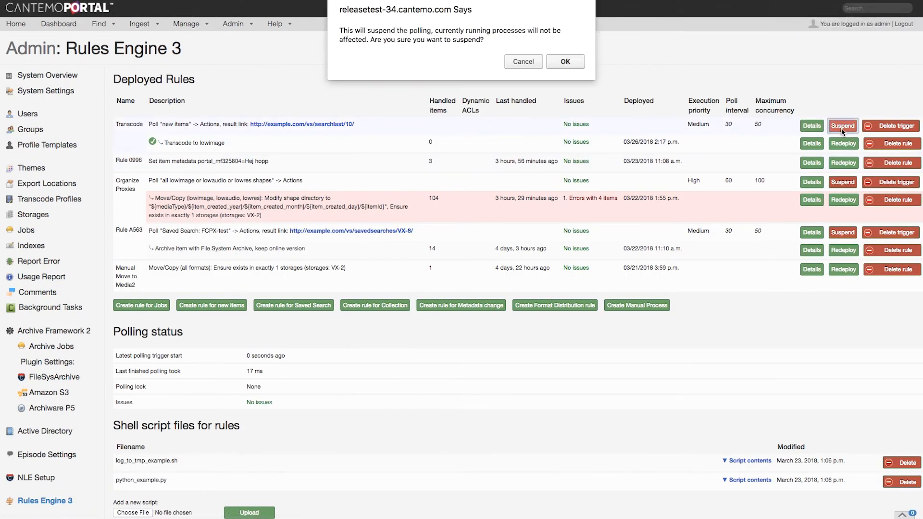
click(565, 61)
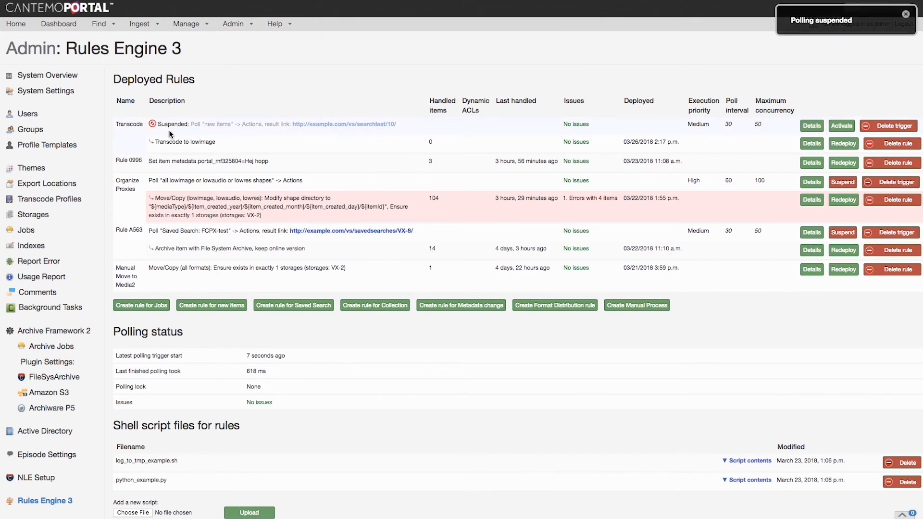
mouse_move(167, 133)
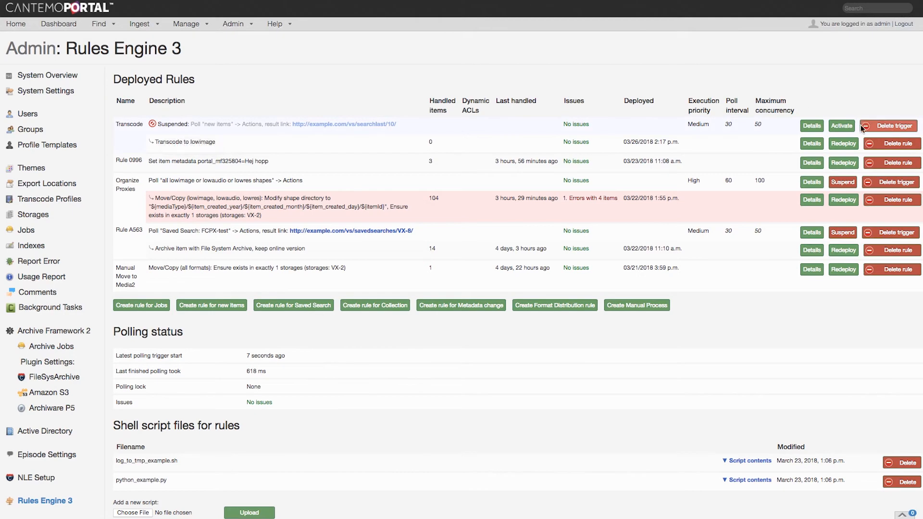
Set the Transcode rule's polling interval to 360 seconds and its execution priority to Low, and save the settings
click(817, 127)
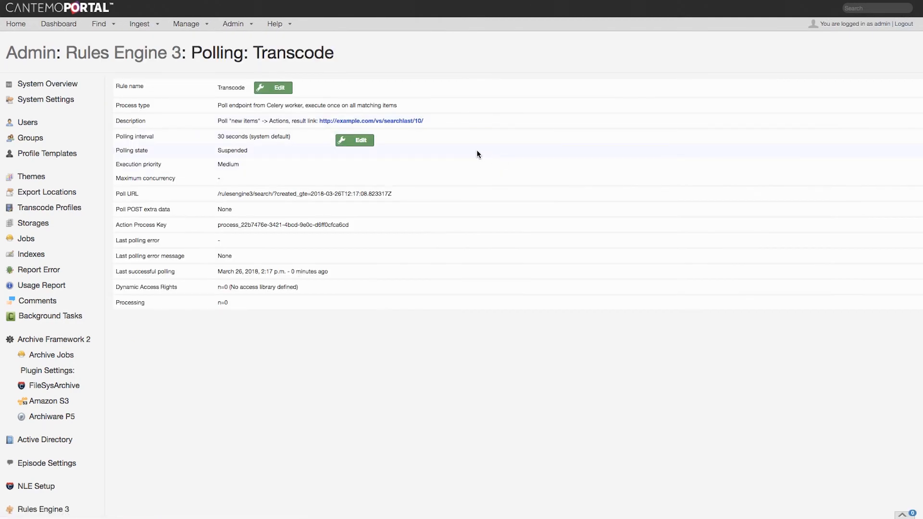
click(356, 140)
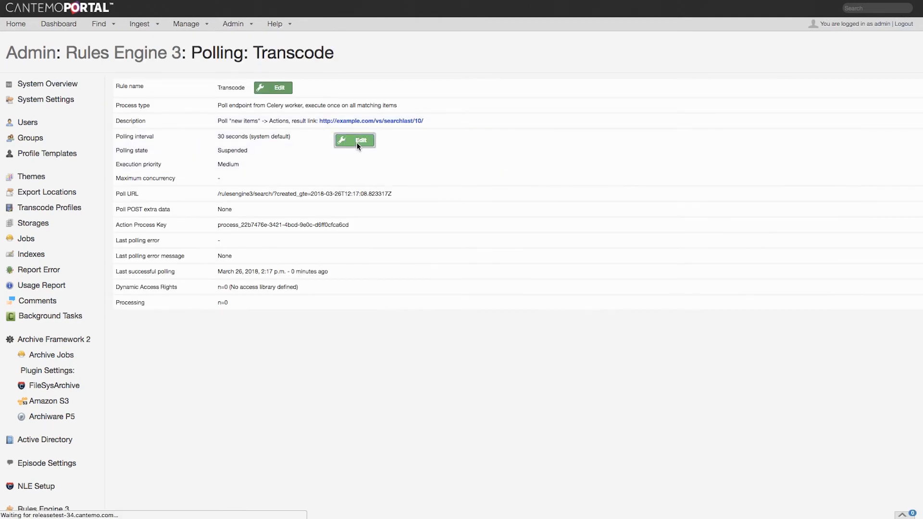
click(230, 109)
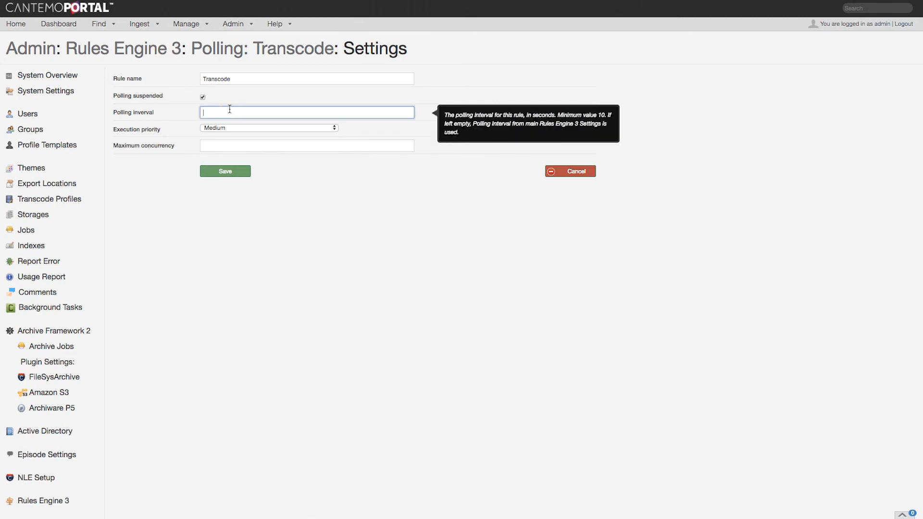
text(360)
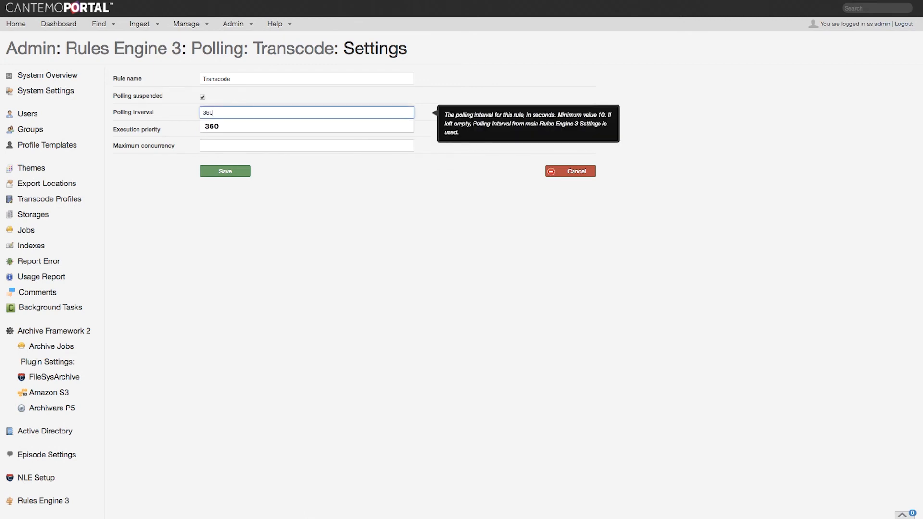
click(239, 126)
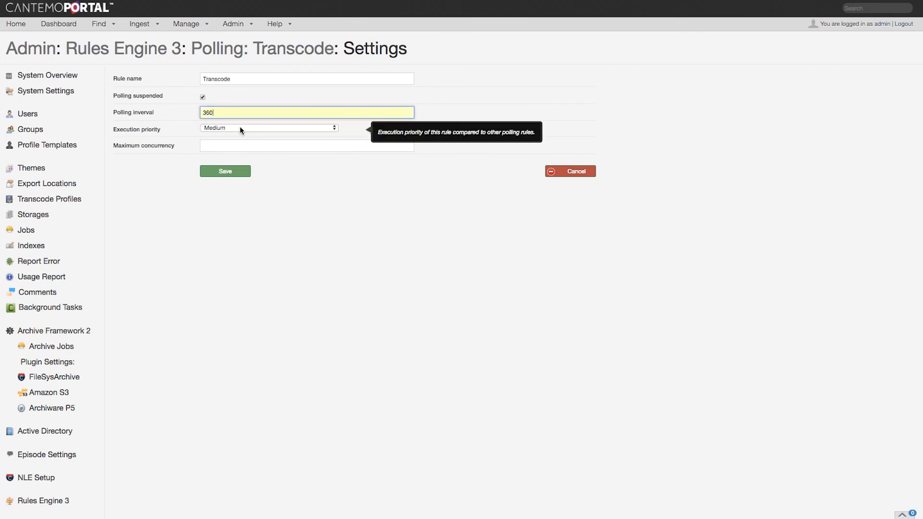
click(240, 126)
click(240, 119)
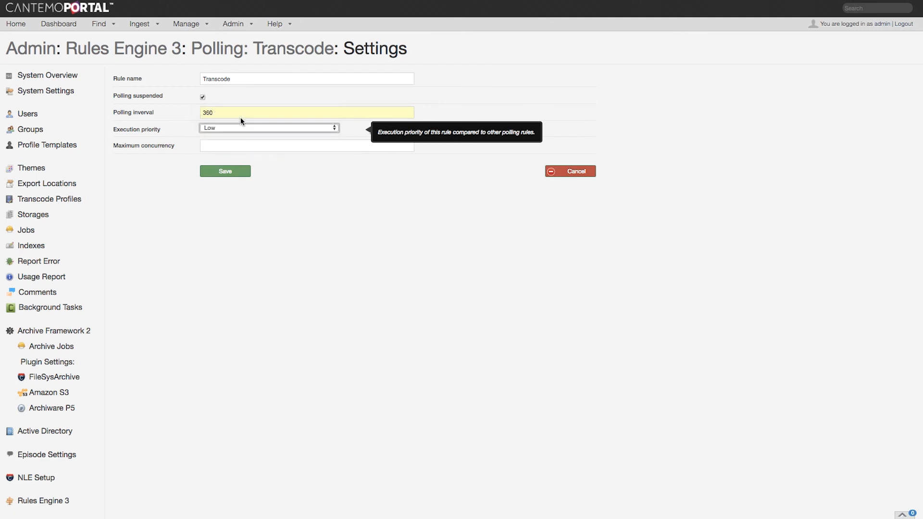
click(231, 172)
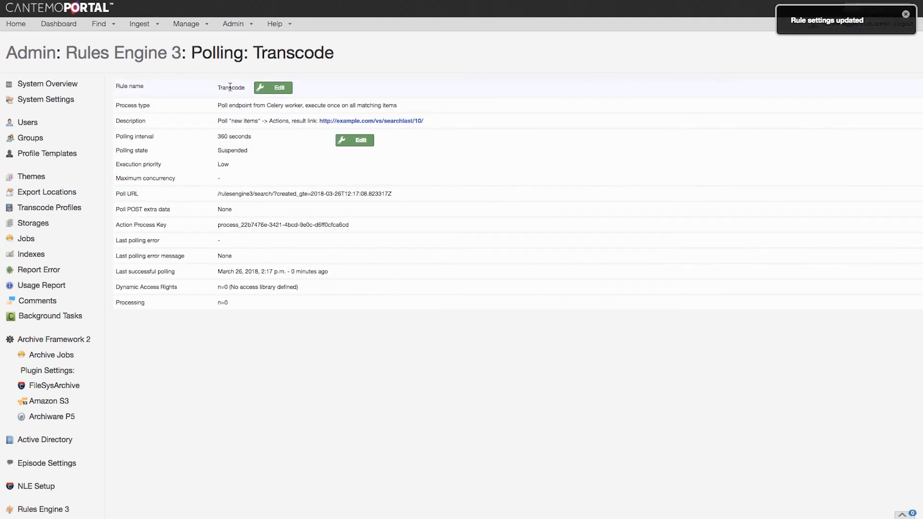
Return to the deployed rules overview and activate the polling of the Transcode rule
mouse_move(233, 28)
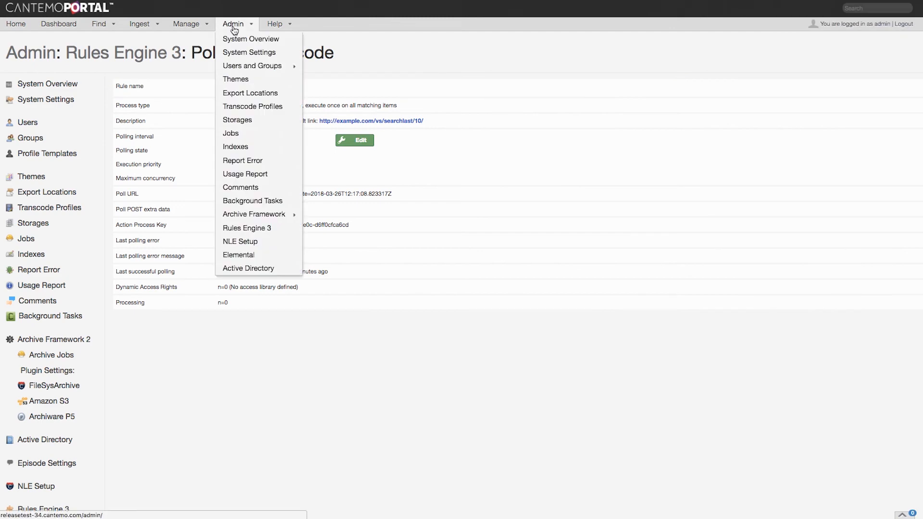
click(262, 232)
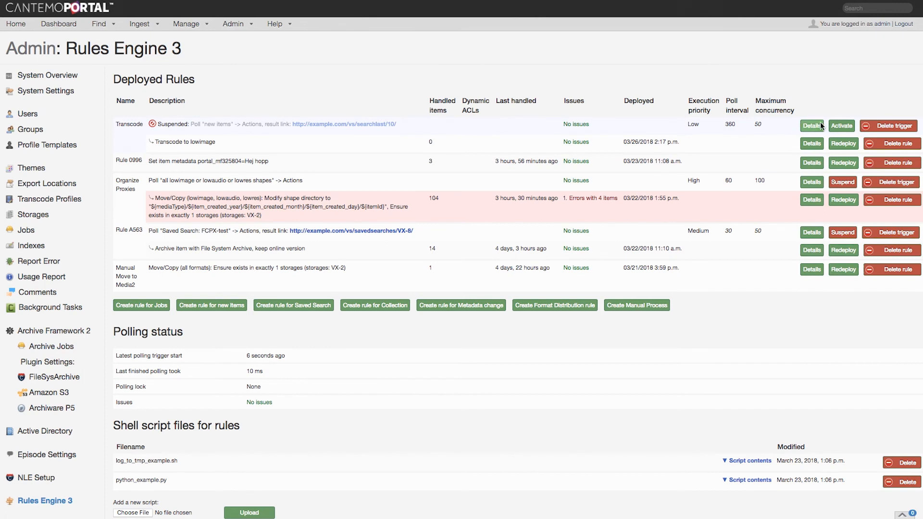
click(843, 127)
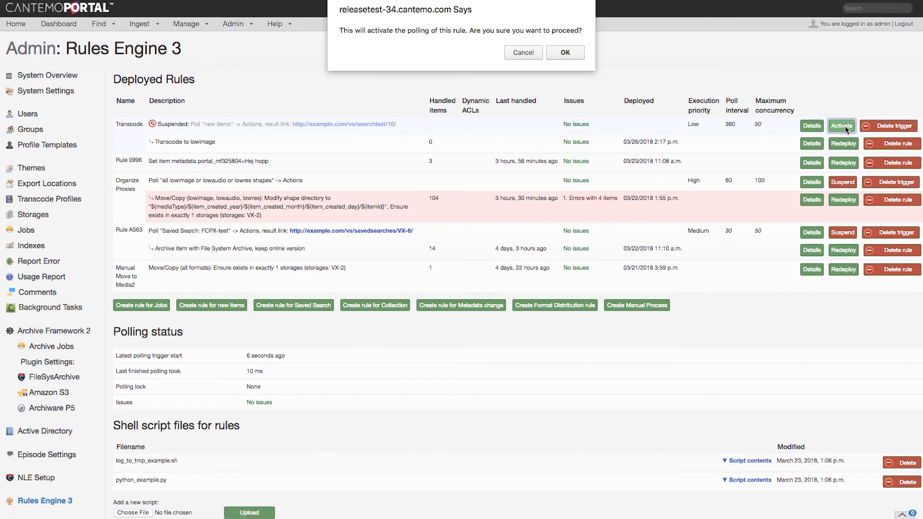
click(568, 54)
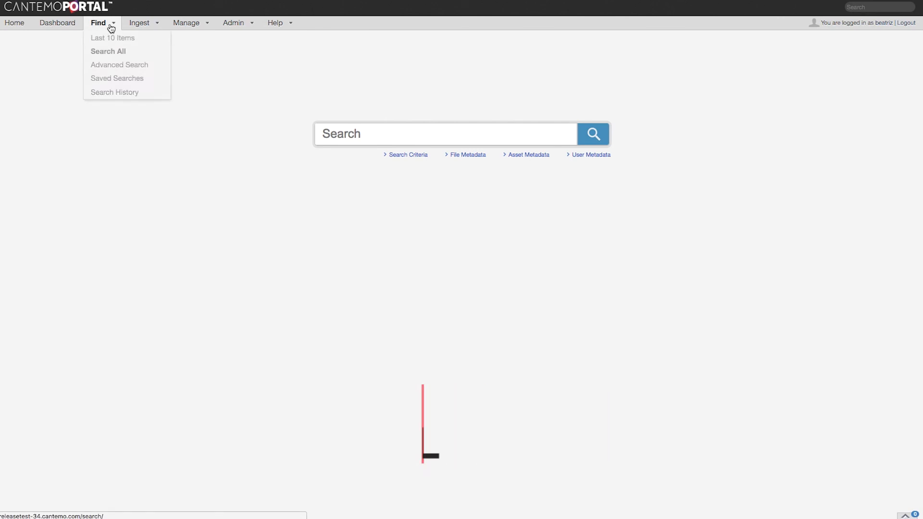
Switch to Premiere Pro and open the first Dolphinsi.mp4 clip of the Cantemo search results in Portal
click(105, 38)
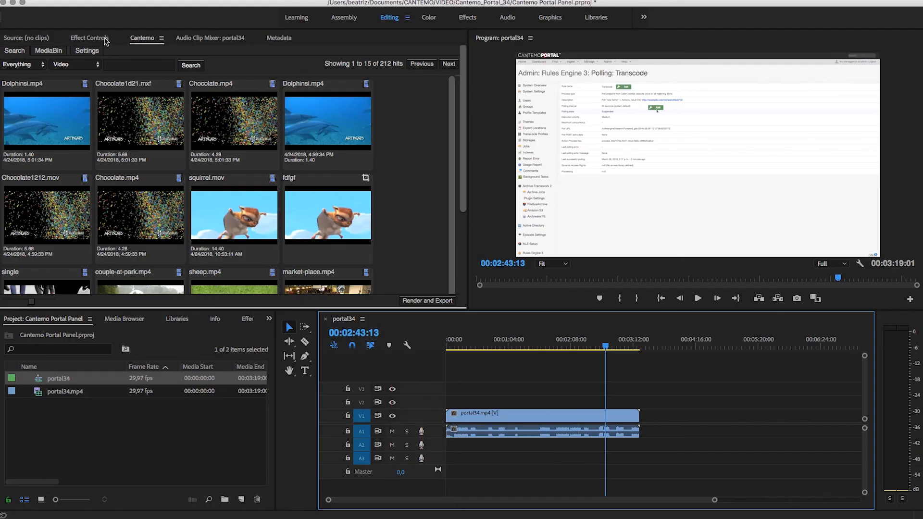
click(75, 112)
right_click(70, 111)
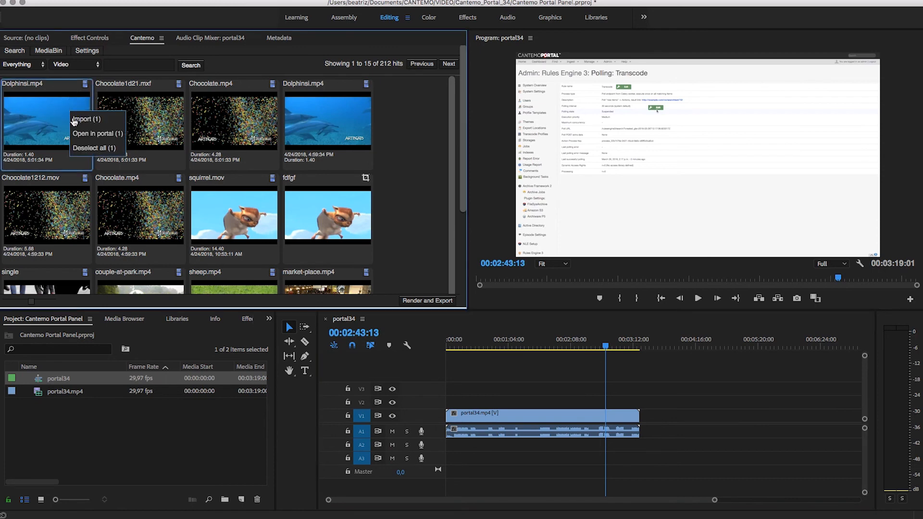
click(88, 134)
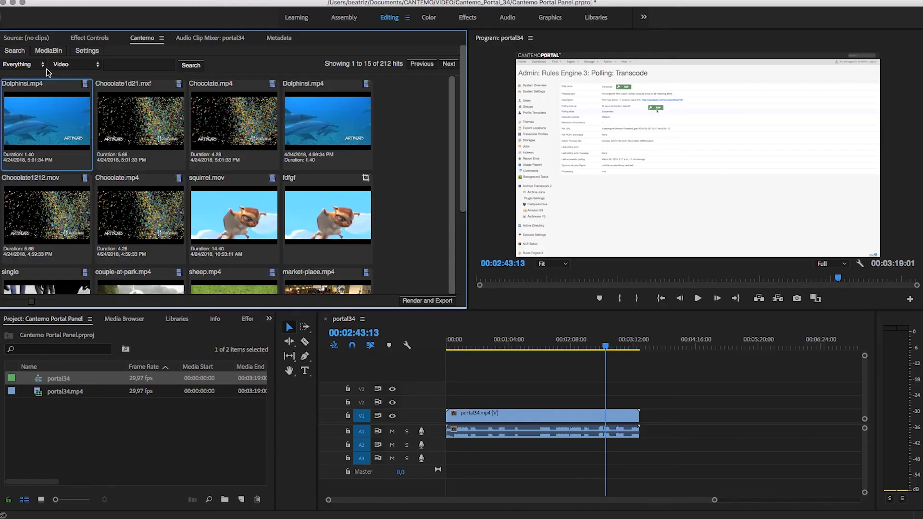
Restrict the Cantemo video search in Premiere Pro to subclips only and run it
click(29, 65)
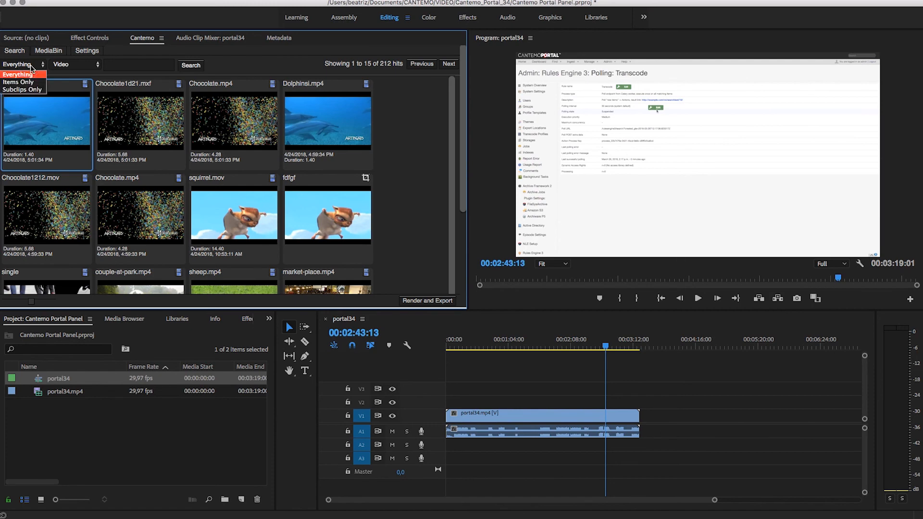
click(25, 90)
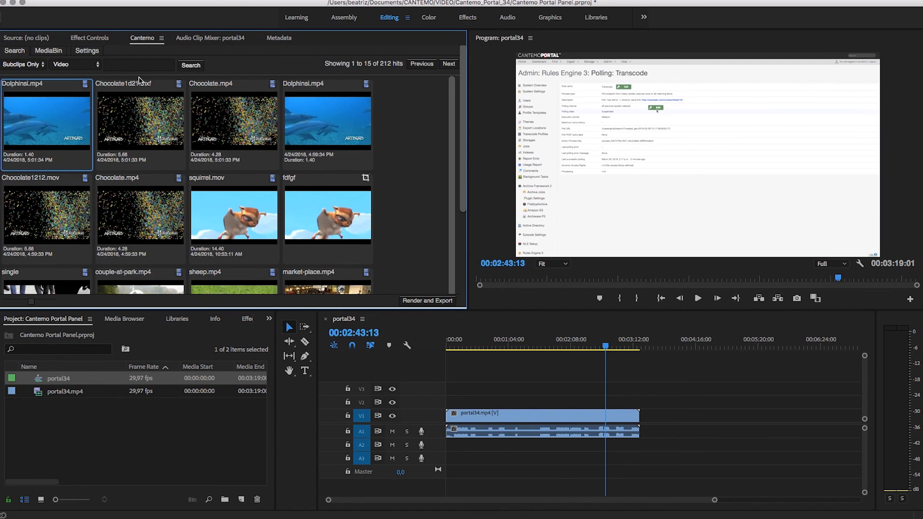
click(190, 66)
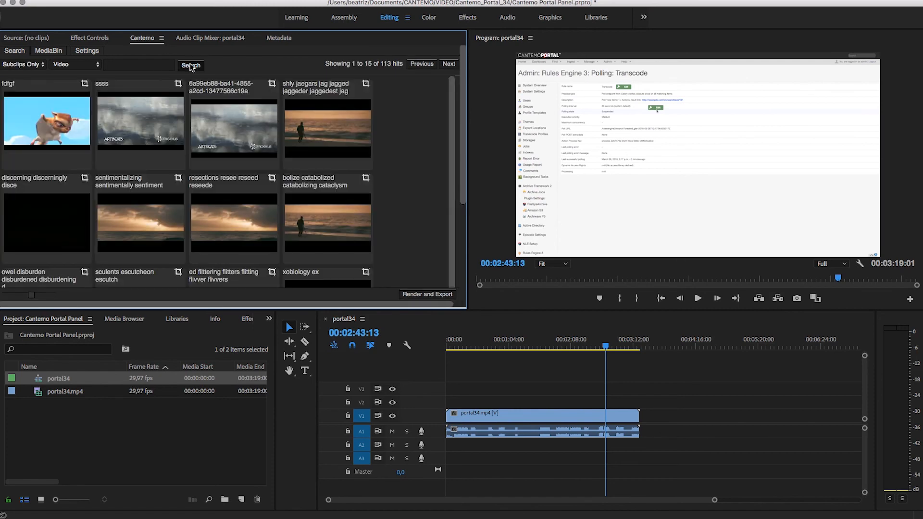
Import the squirrel subclip fdfgf from the search results into the Premiere project
click(42, 126)
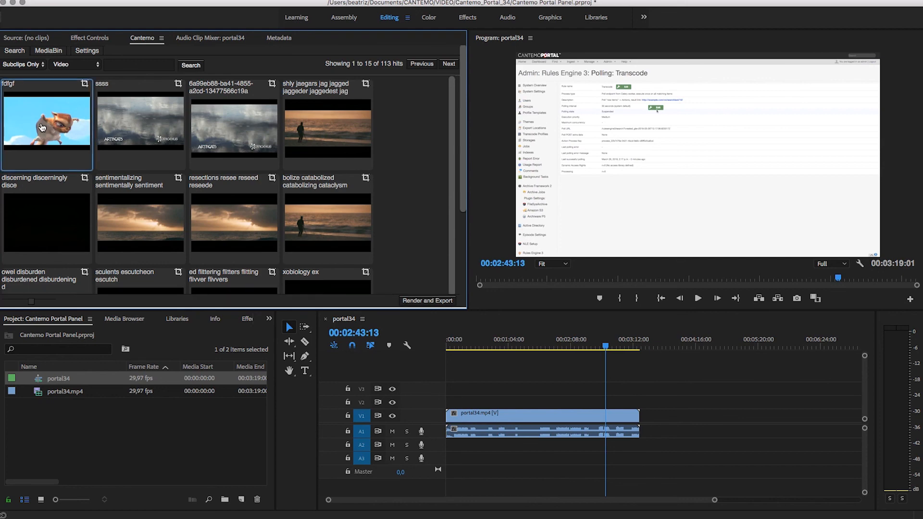
right_click(41, 126)
click(53, 132)
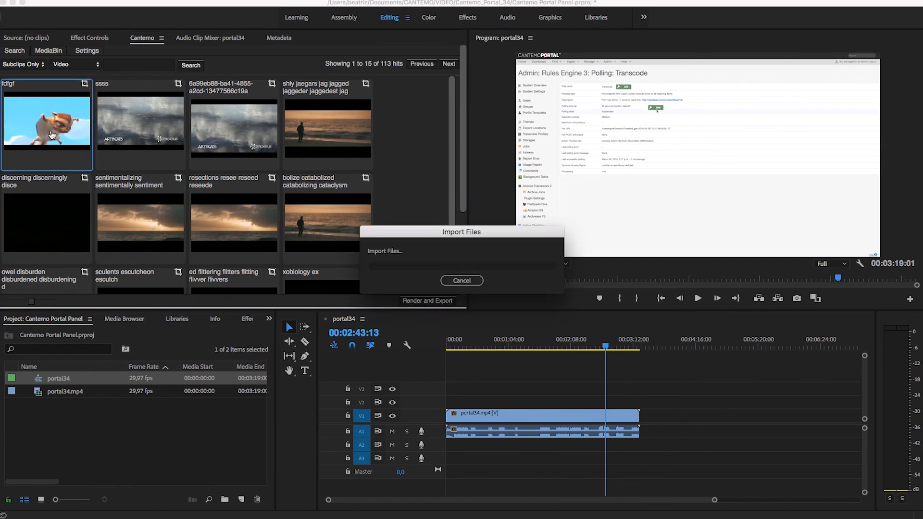